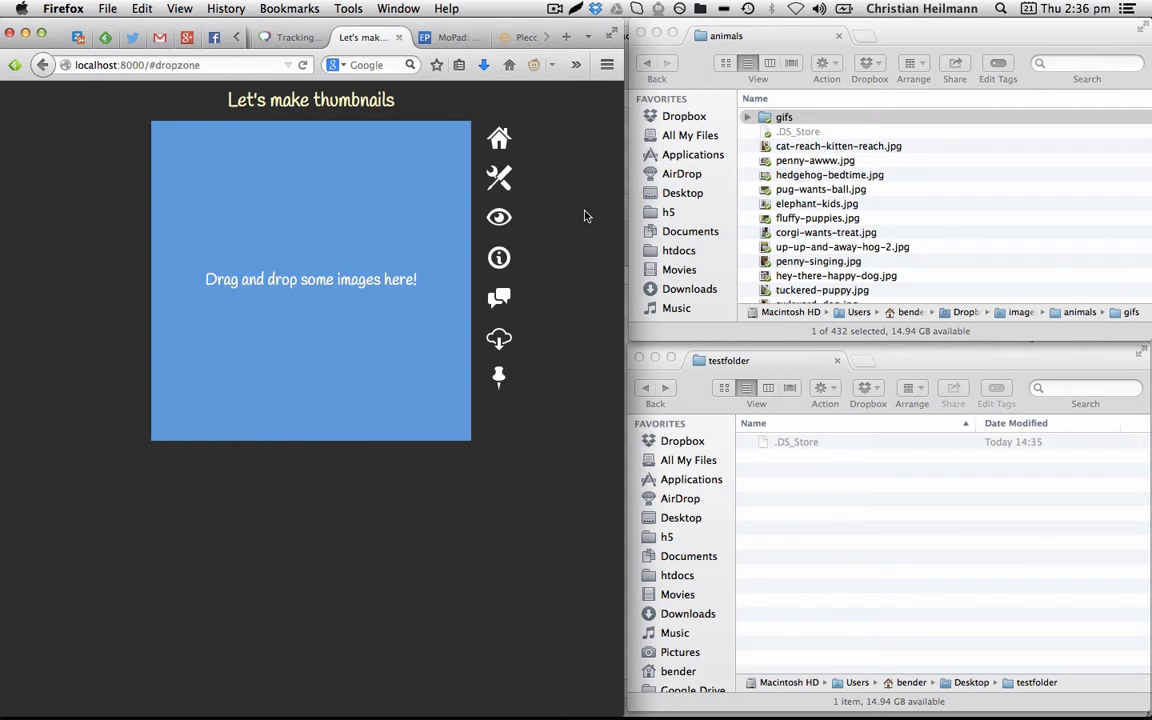
Step: Preview several source images in the animals folder, starting with penny-awww.jpg
click(836, 162)
drag(812, 166, 812, 171)
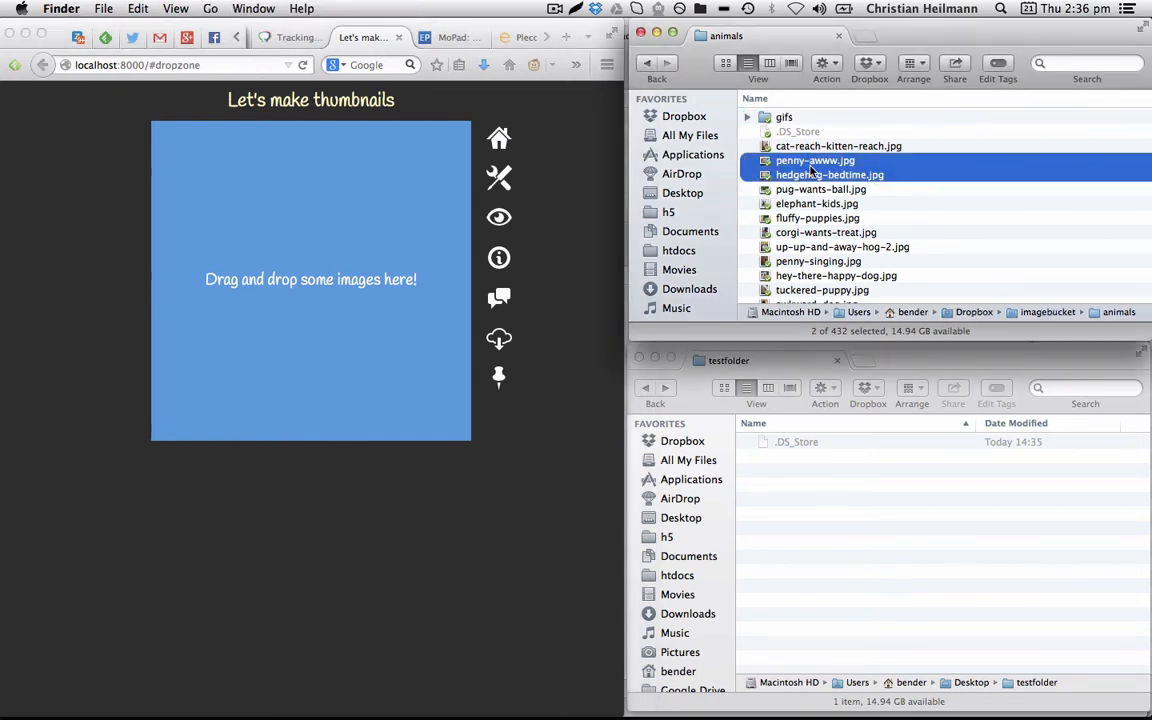
click(813, 189)
click(805, 165)
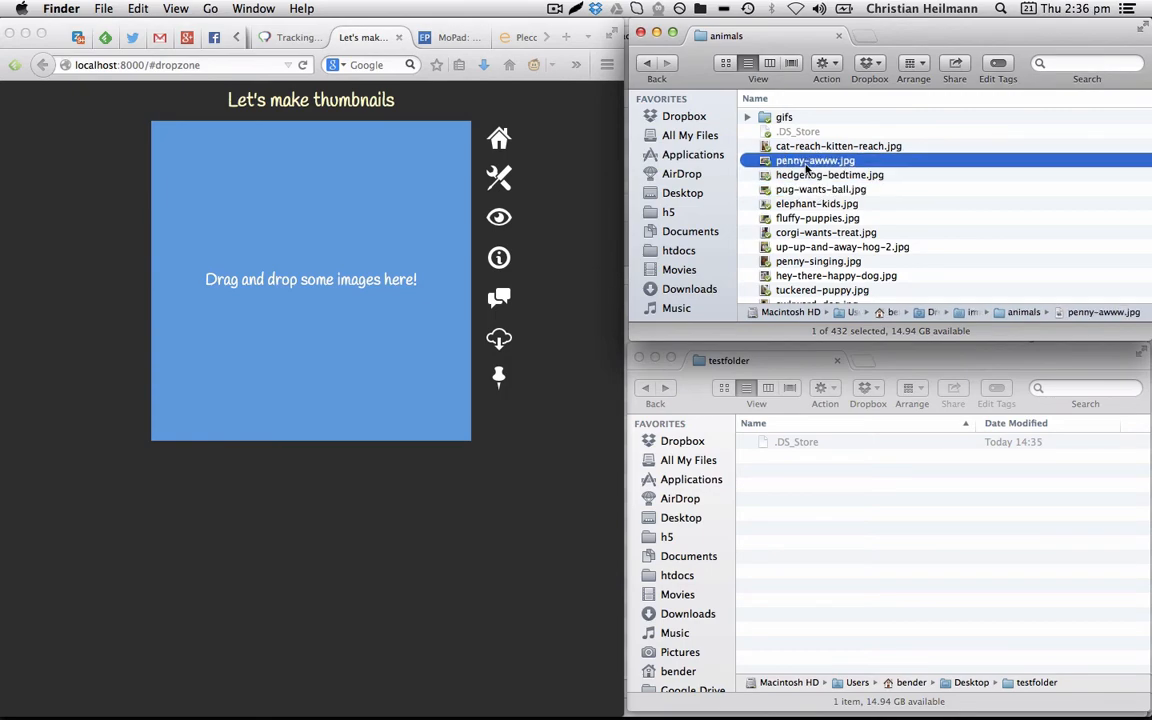
key(space)
key(Down)
key(Down)
key(Down)
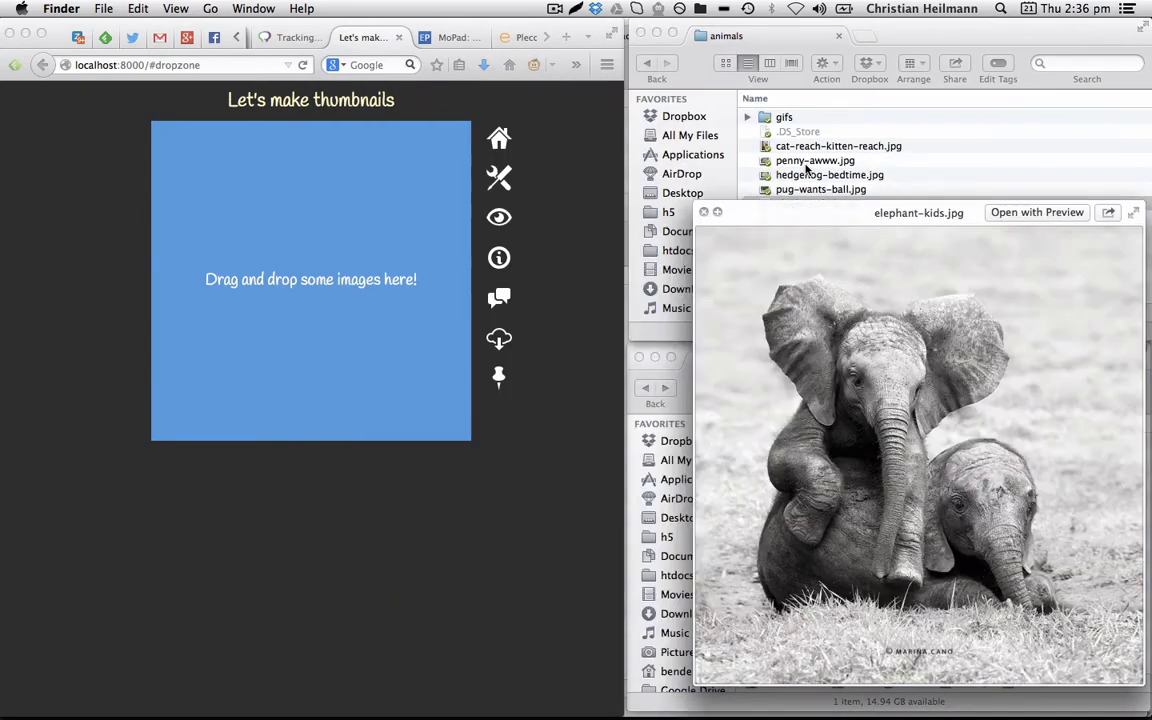
key(Down)
key(Up)
key(Up)
key(space)
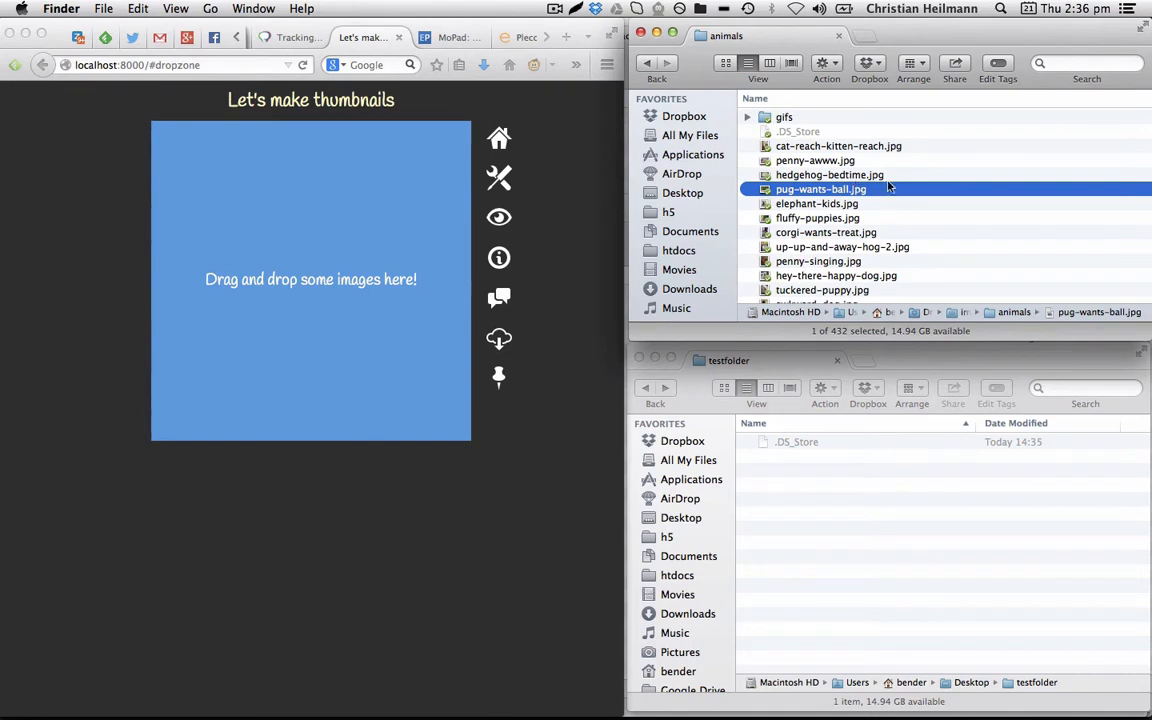
Step: Generate thumbnails from the images penny-awww.jpg through up-up-and-away-hog-2.jpg, and unpack the resulting thumbnails.zip in testfolder
drag(897, 161, 800, 246)
drag(782, 203, 365, 202)
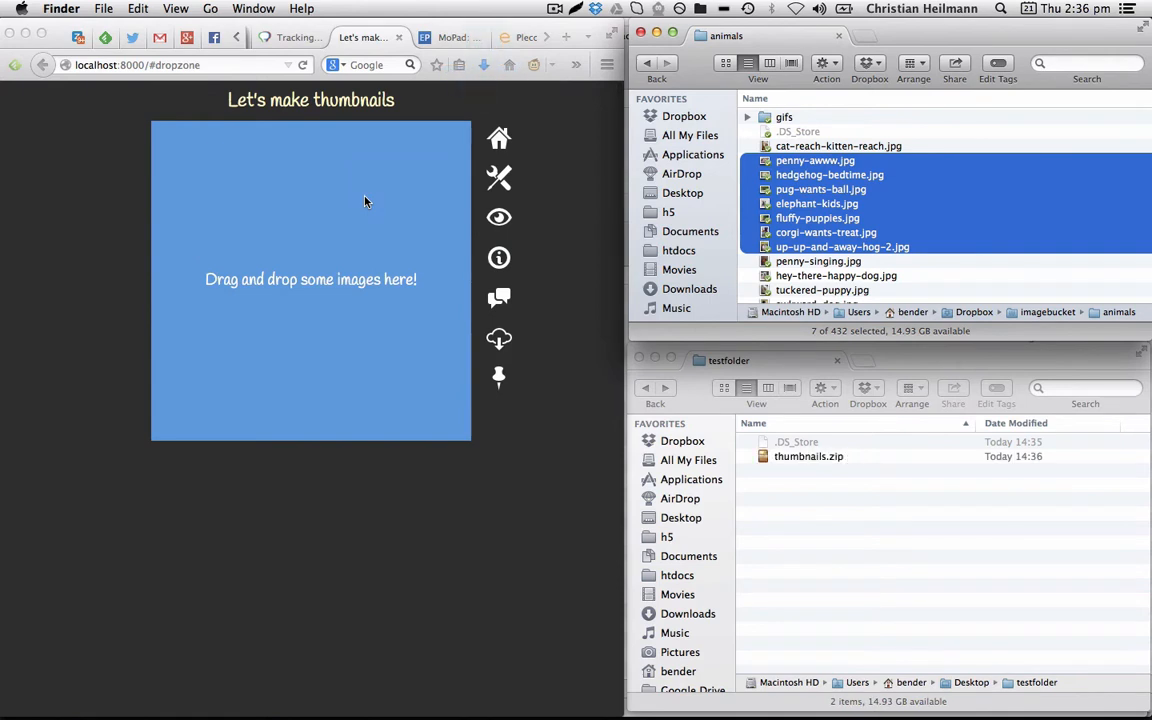
double_click(787, 460)
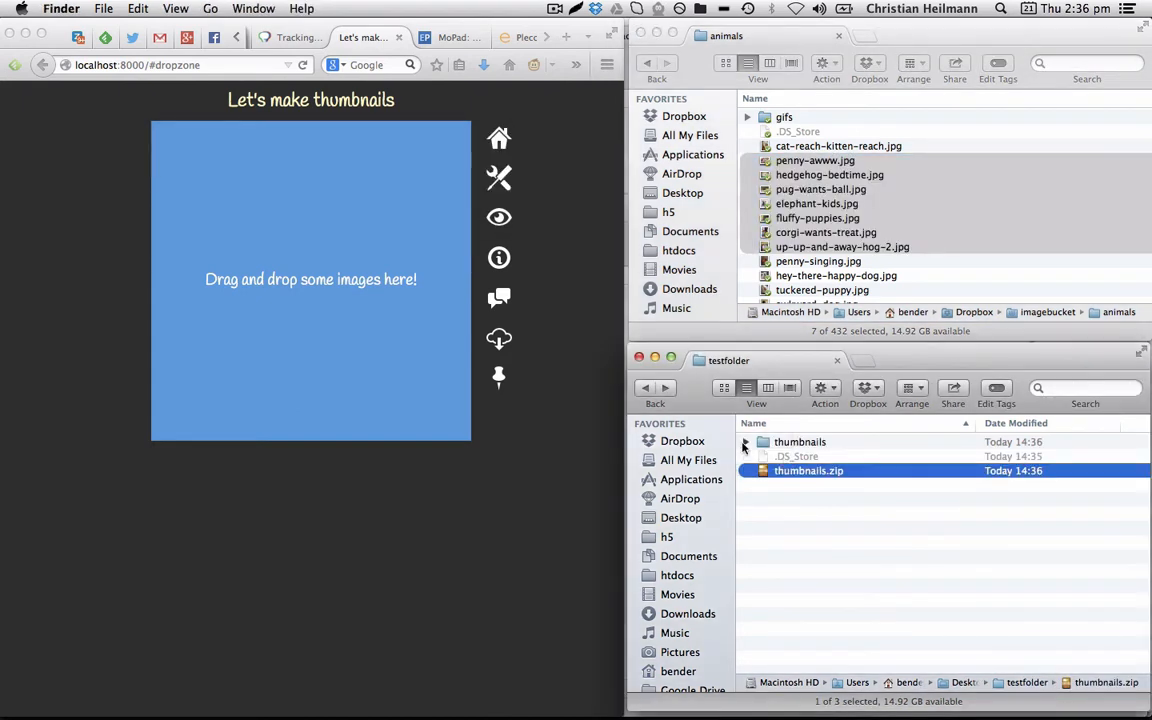
Step: Expand the unpacked thumbnails folder and preview the generated thumbnails, starting with corgi-wants-treat_tn.jpg
click(745, 442)
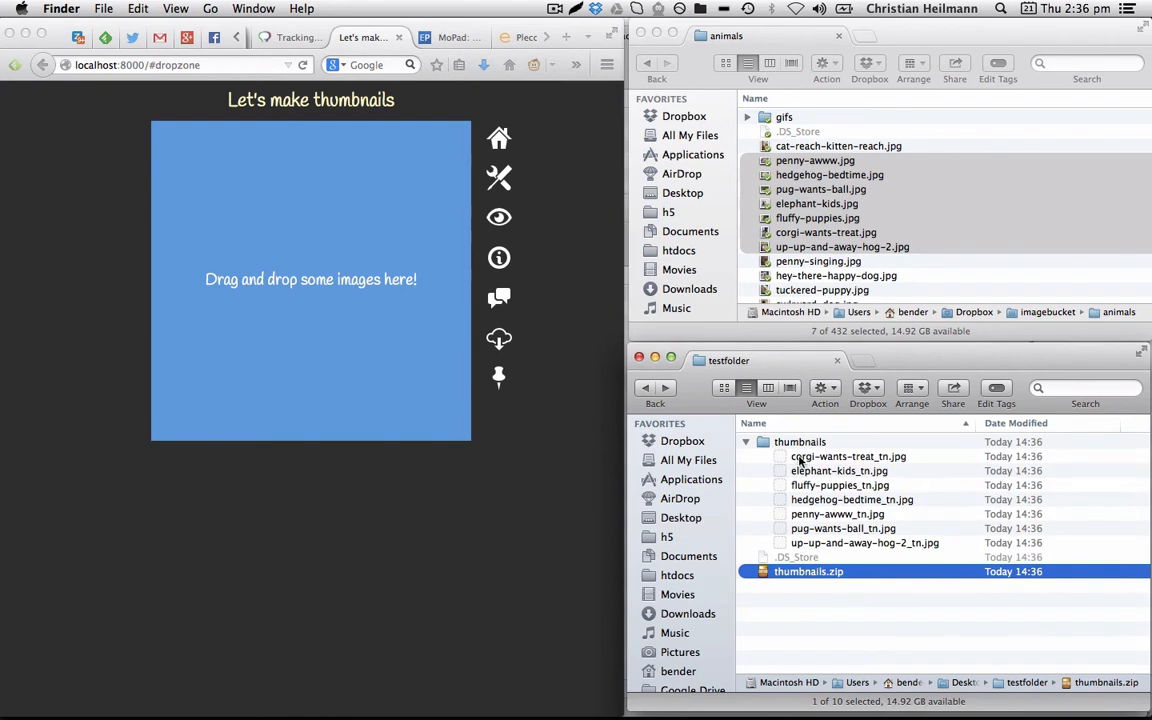
click(855, 457)
key(space)
key(Down)
key(Down)
key(Down)
key(Down)
key(Down)
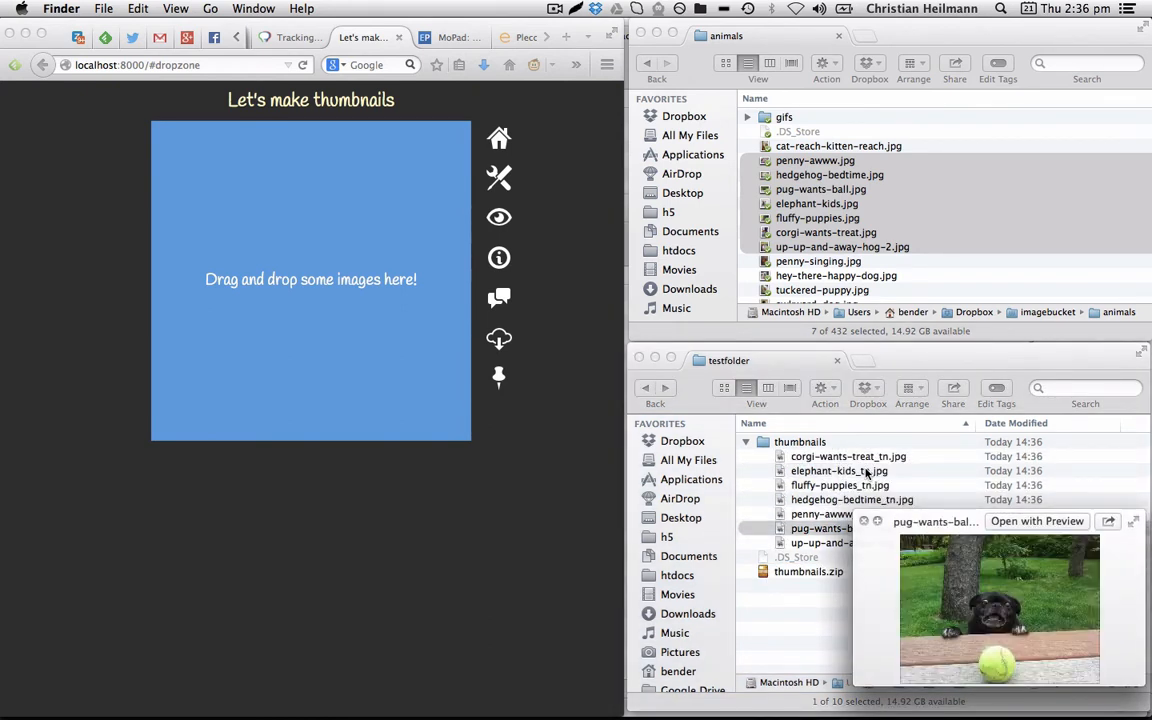
key(Up)
key(Up)
key(Up)
key(Up)
key(Up)
key(Up)
key(Down)
key(Down)
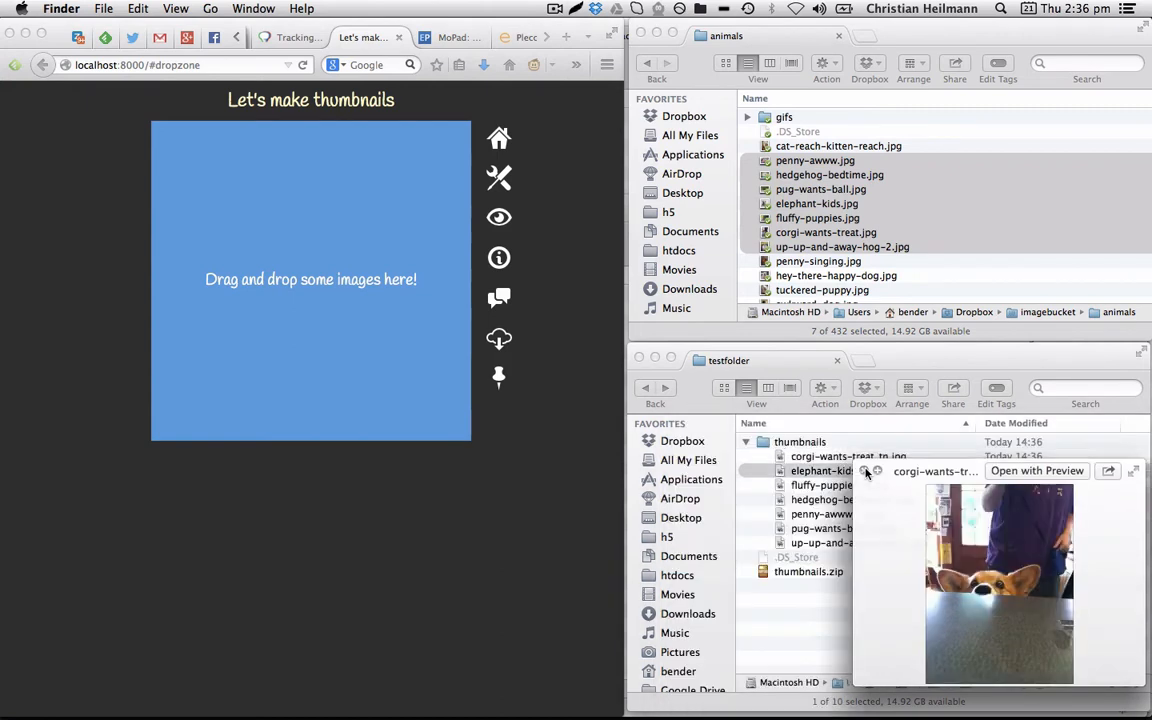
key(Down)
key(Down)
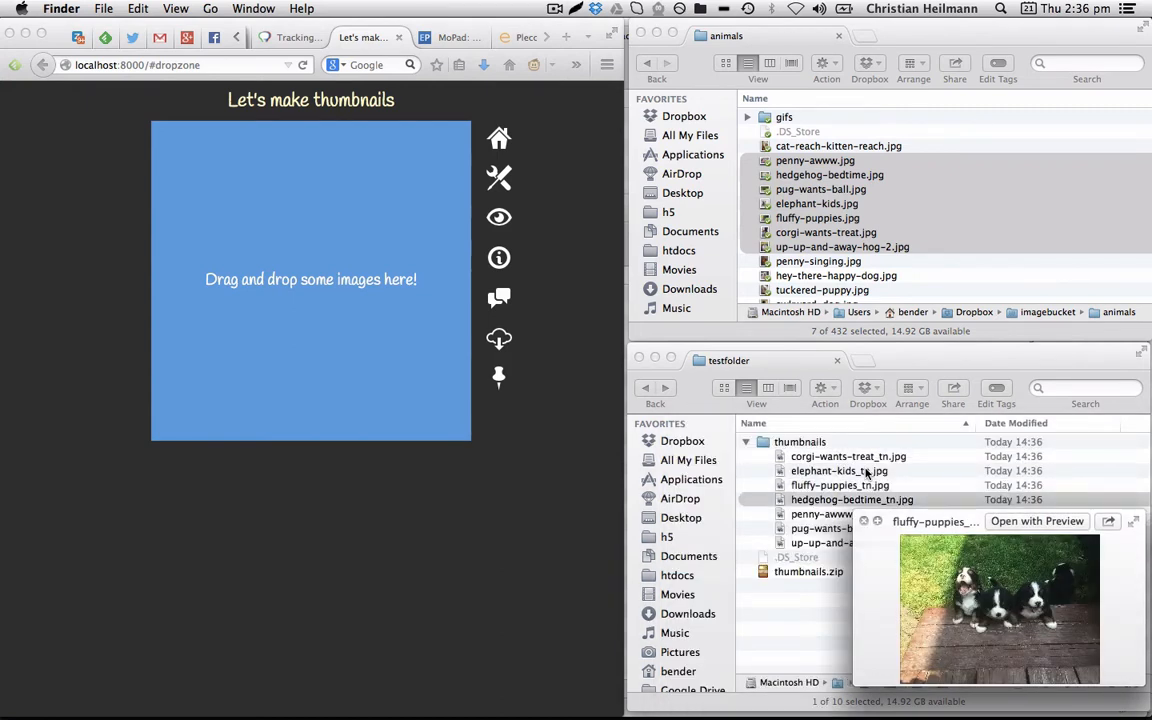
Step: Delete the thumbnails folder and thumbnails.zip from testfolder
click(782, 448)
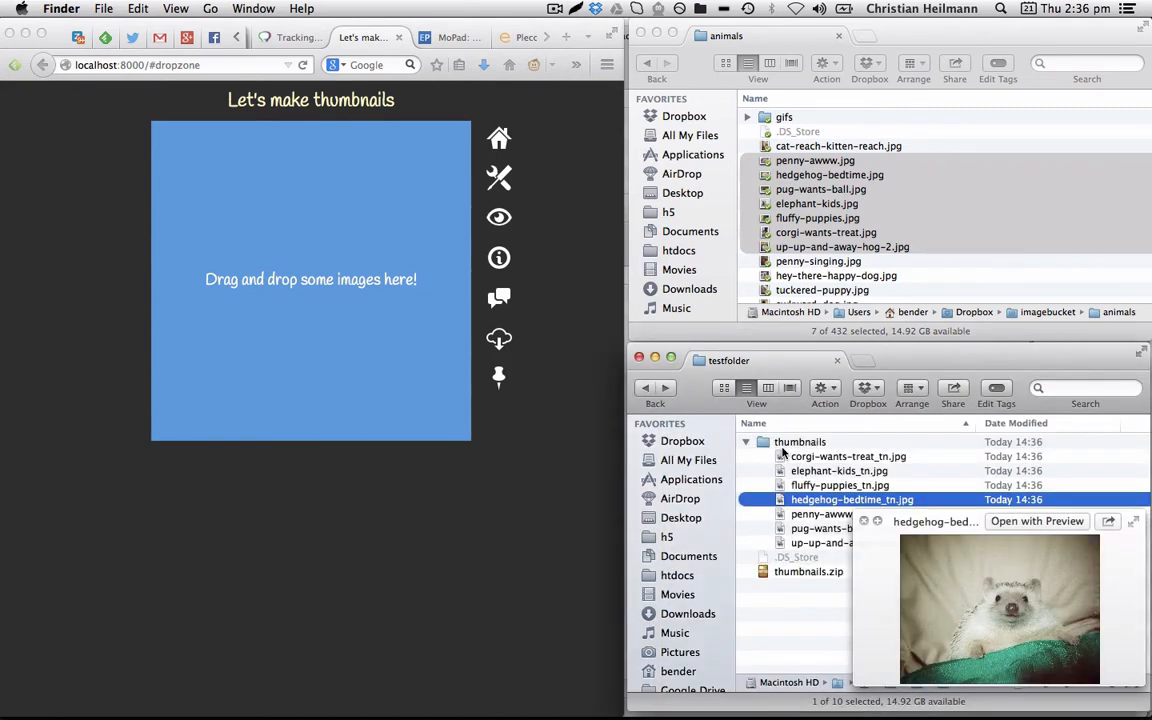
click(776, 441)
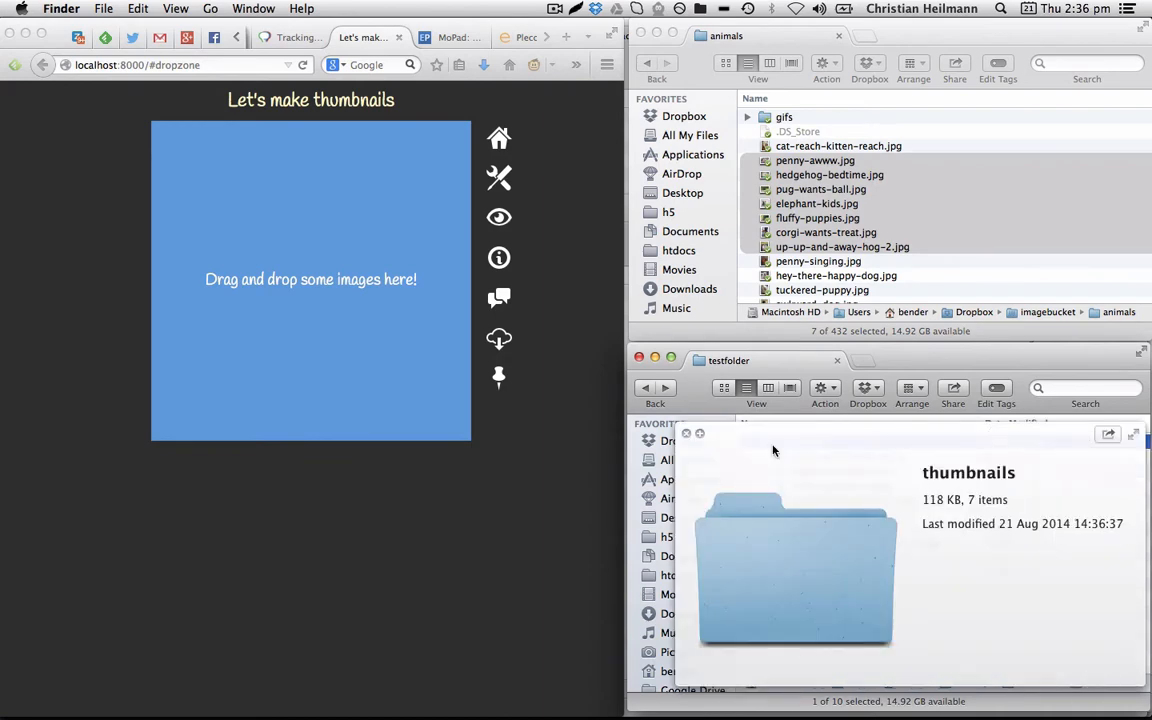
key(super+BackSpace)
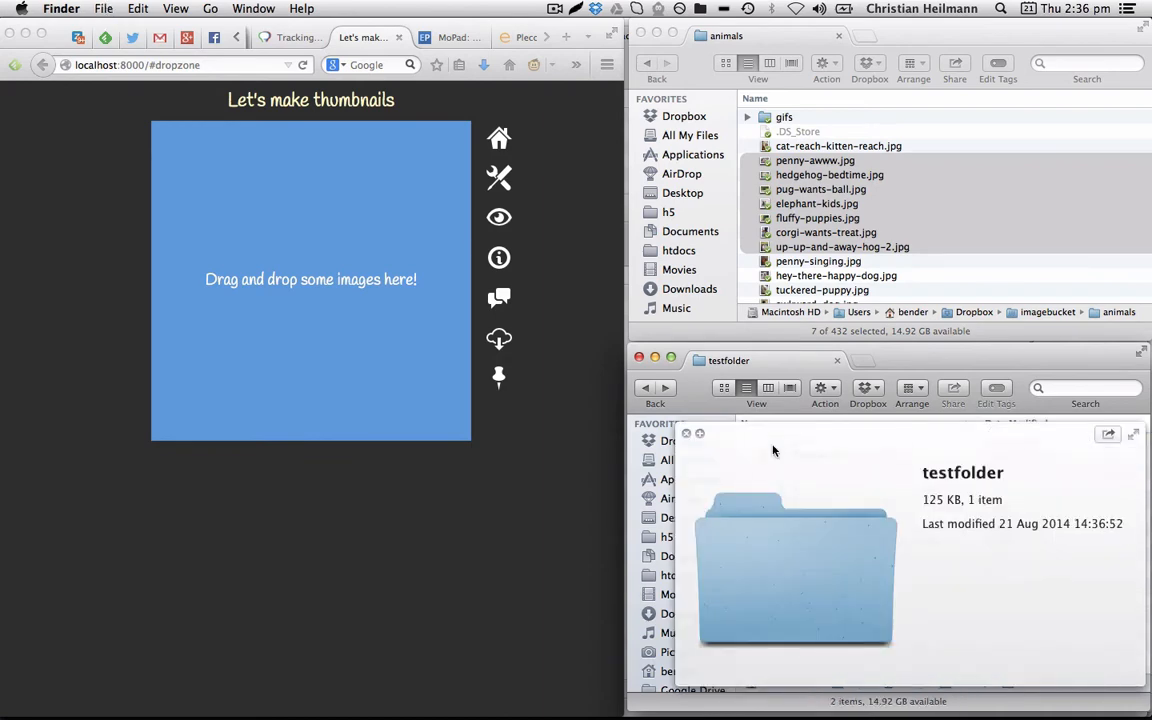
click(687, 435)
click(687, 435)
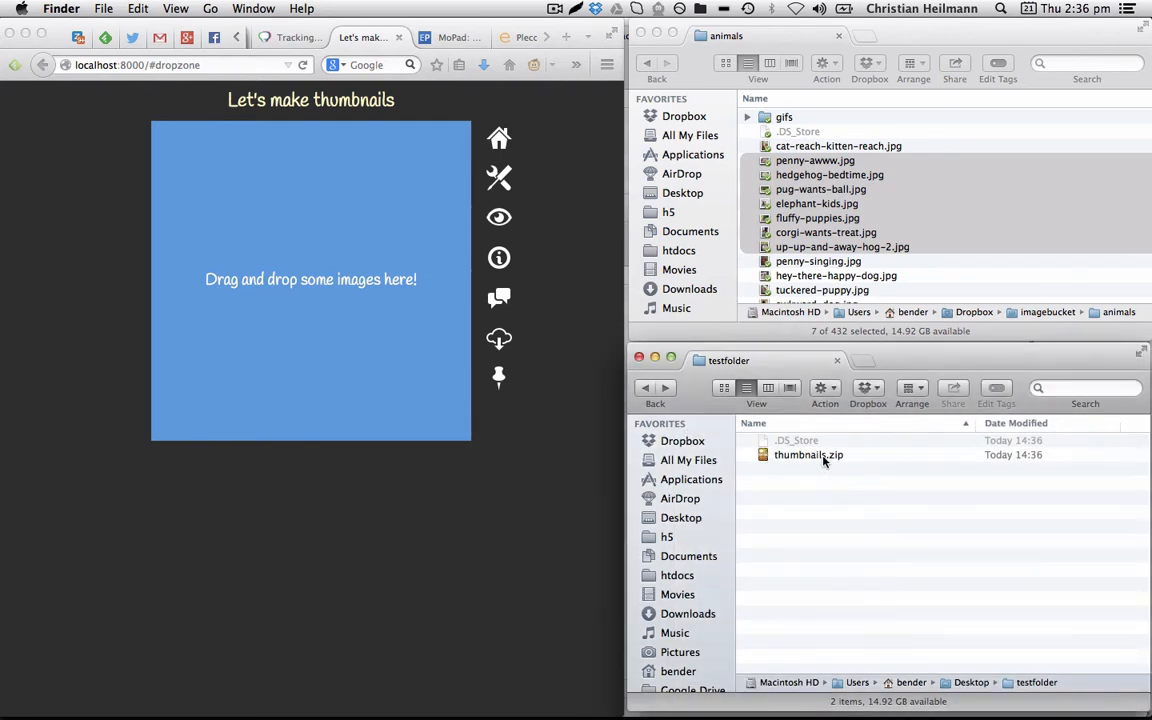
click(826, 458)
key(super+BackSpace)
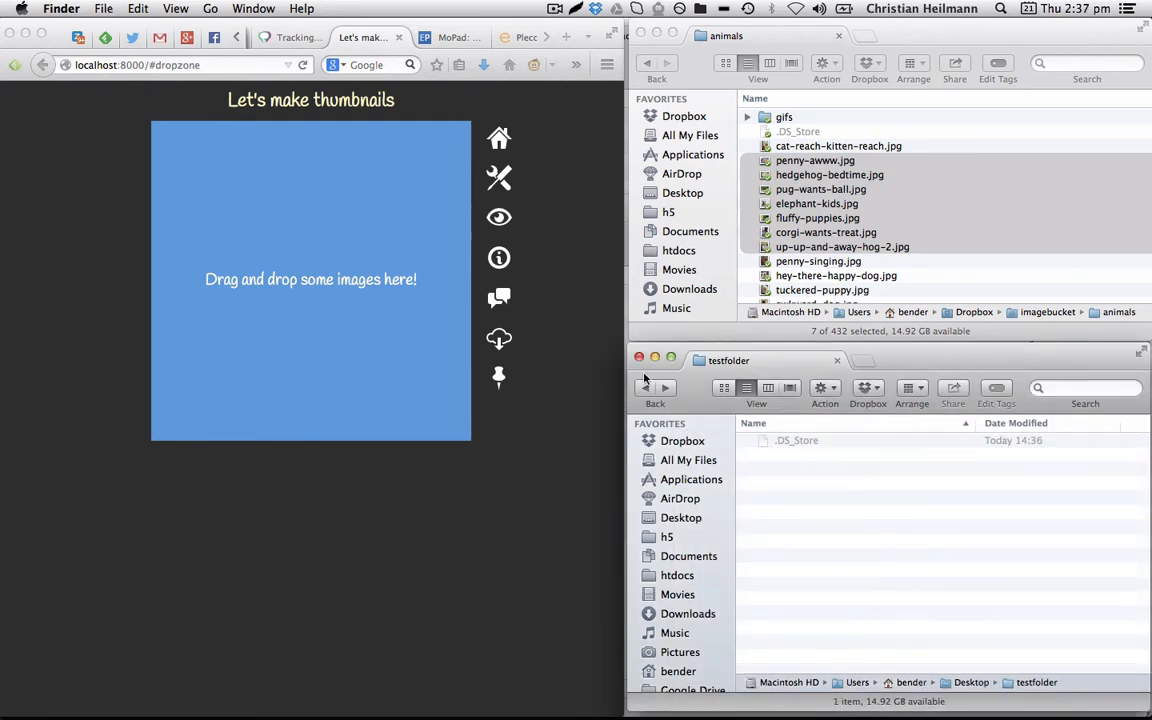
Step: In the thumbnail options, enable the coloured padding around the image, make it green, and lower the quality slightly
click(499, 224)
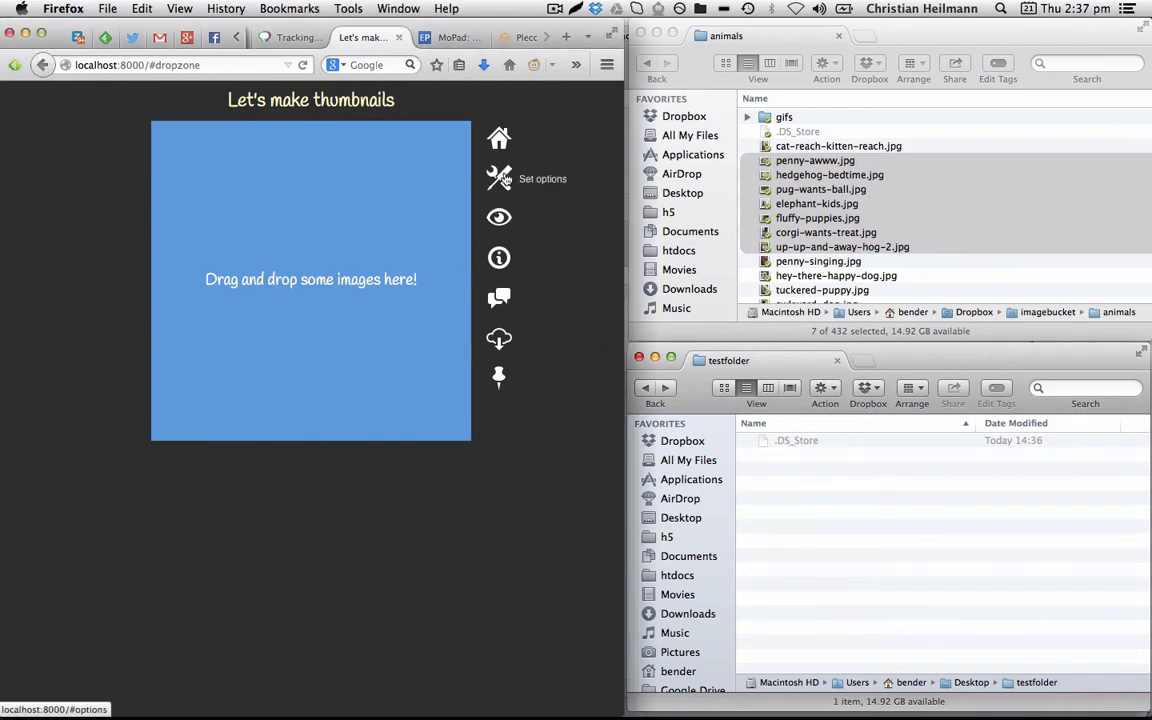
click(500, 178)
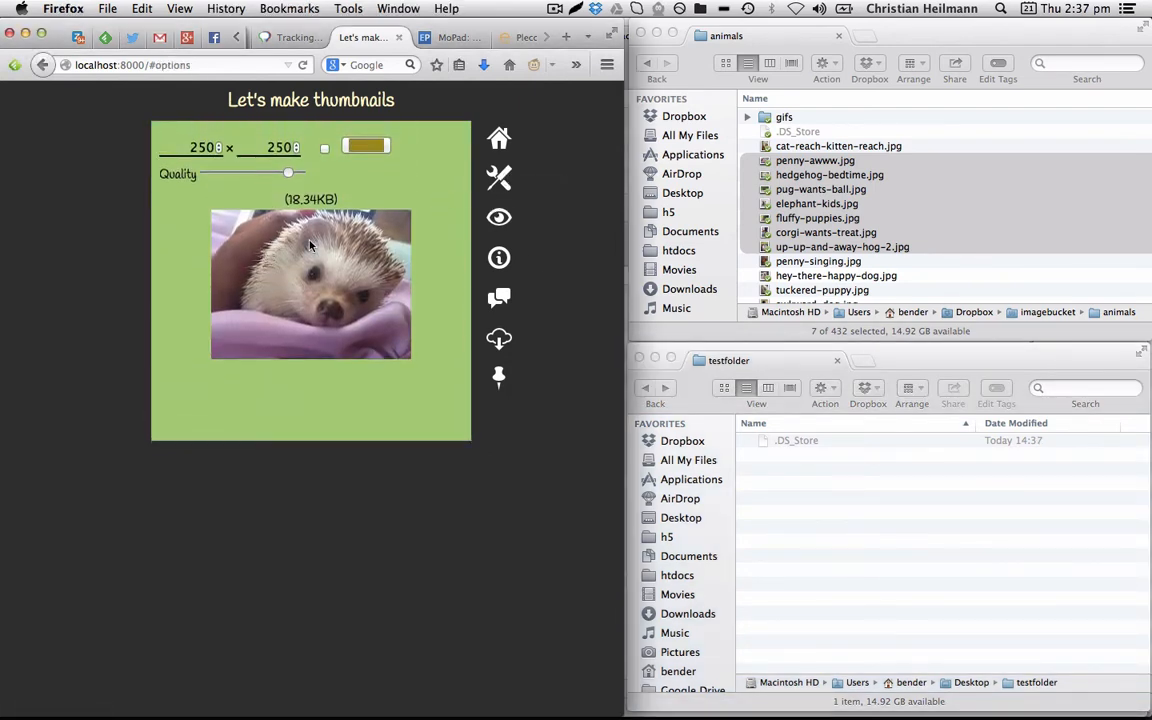
click(324, 149)
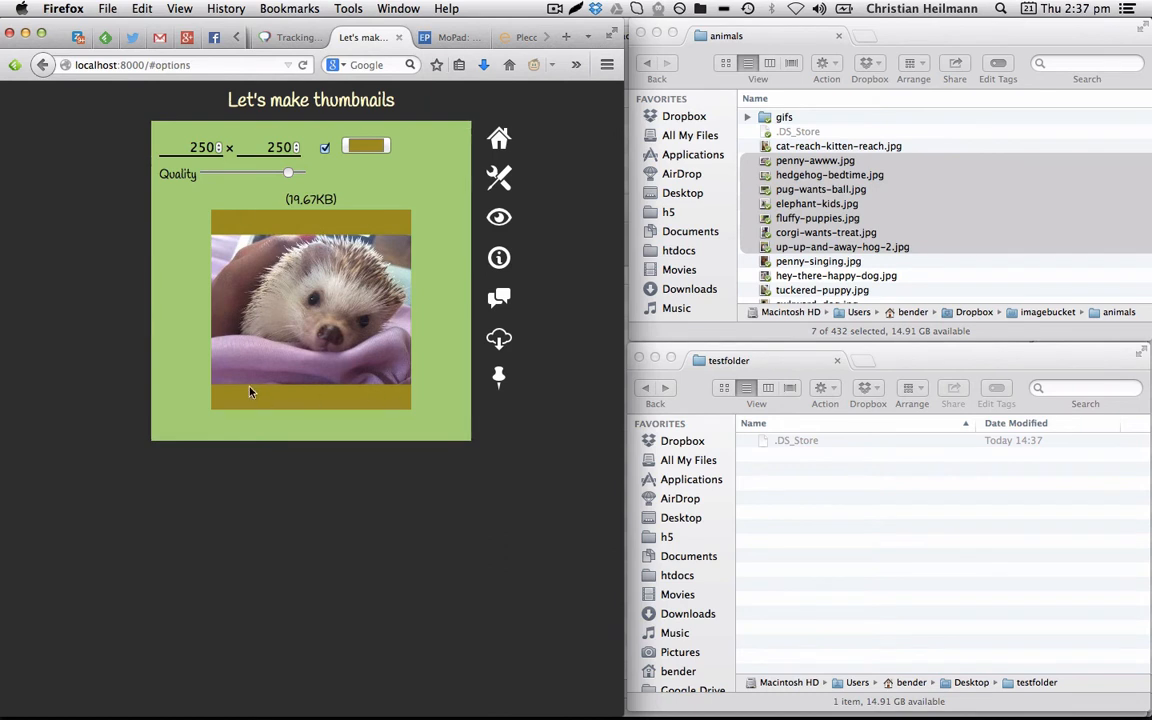
click(366, 147)
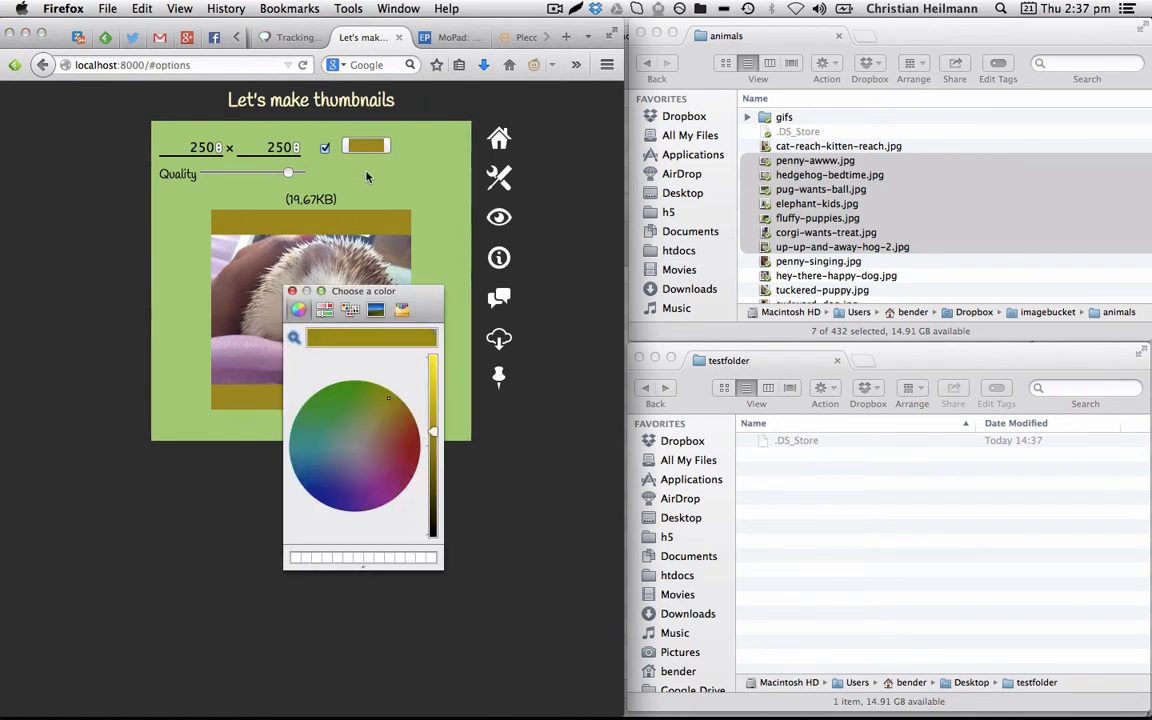
click(337, 405)
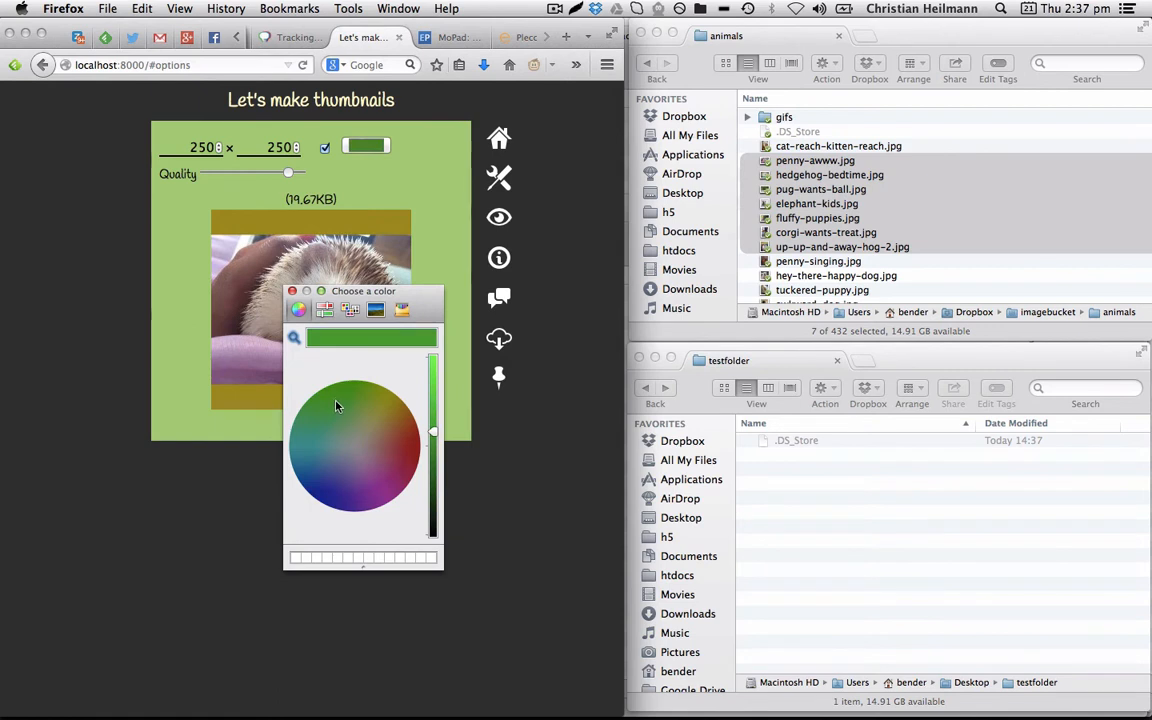
click(292, 291)
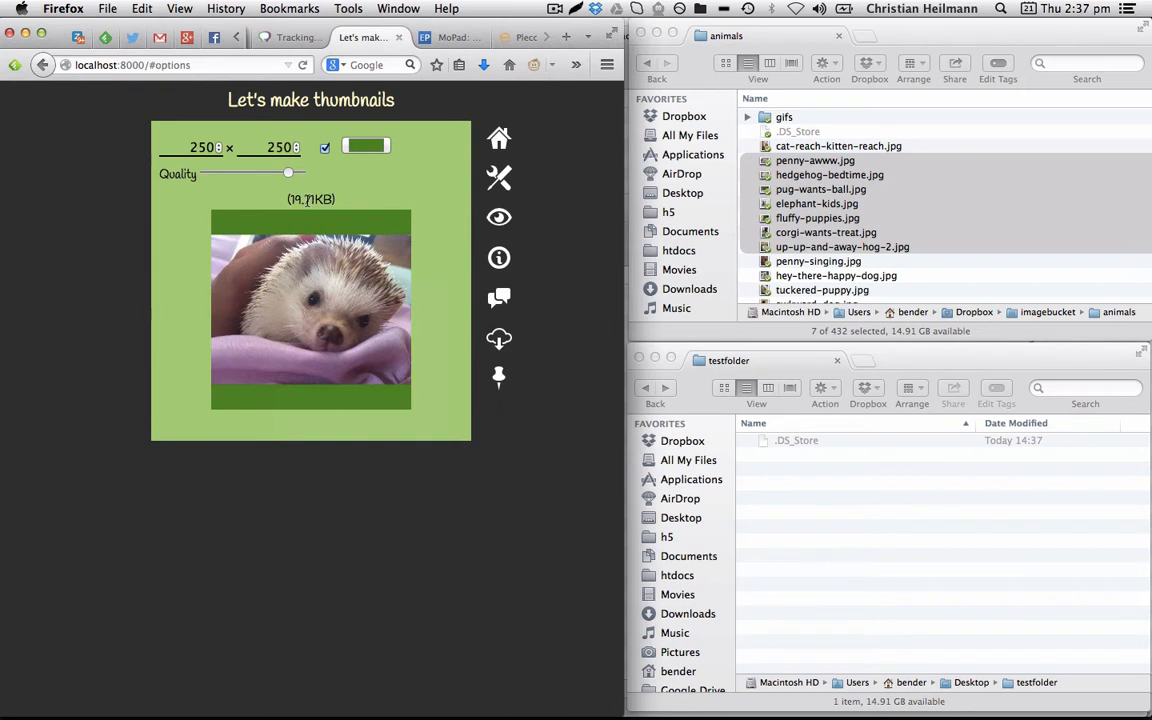
mouse_move(286, 176)
mouse_down()
mouse_move(190, 175)
mouse_move(283, 177)
mouse_up()
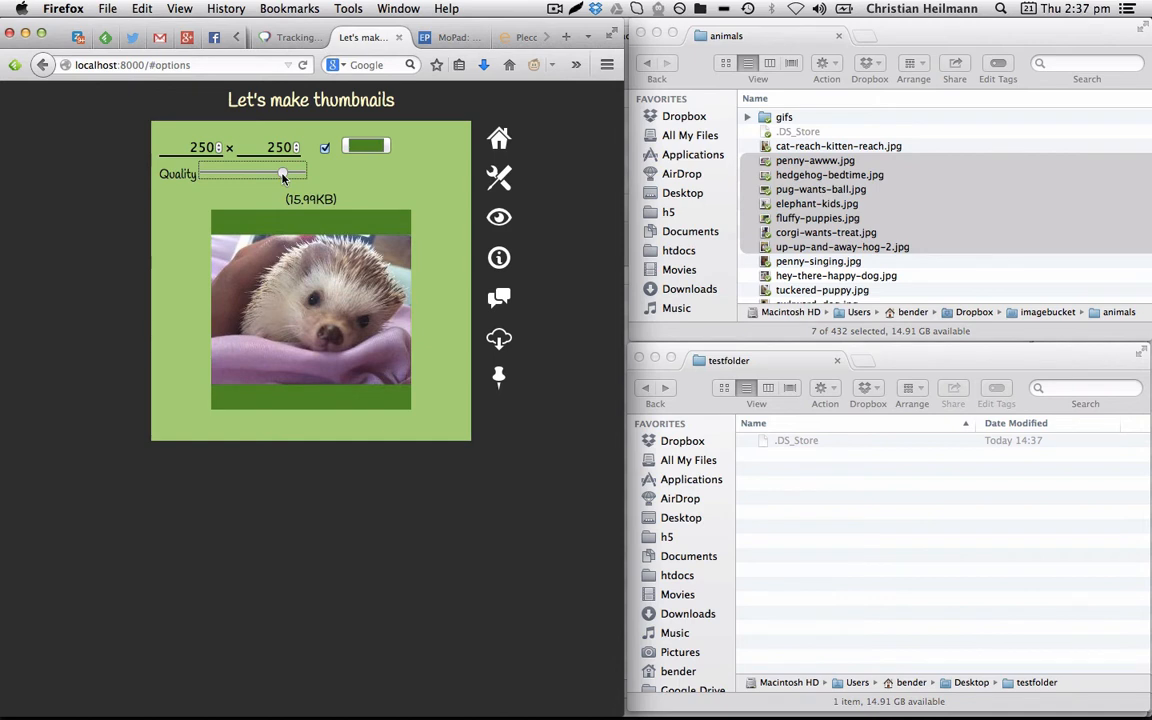
Step: Set the thumbnail size to 400 × 400
double_click(274, 147)
text(400)
key(shift+Tab)
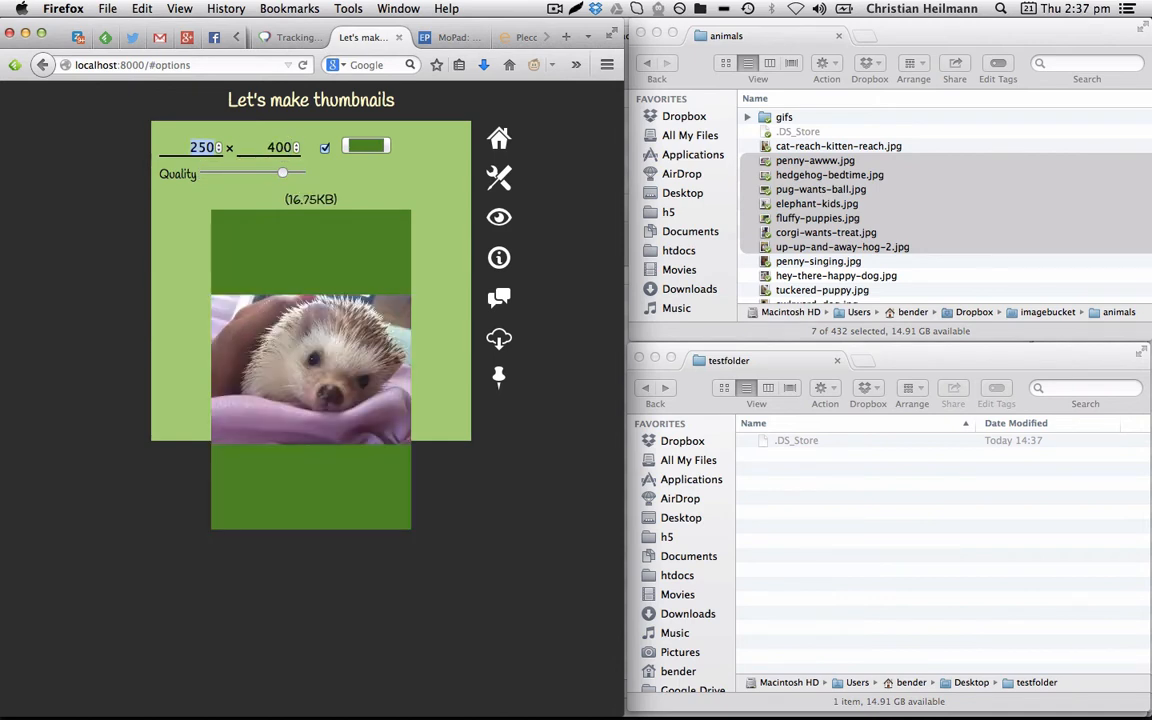
text(400)
key(Tab)
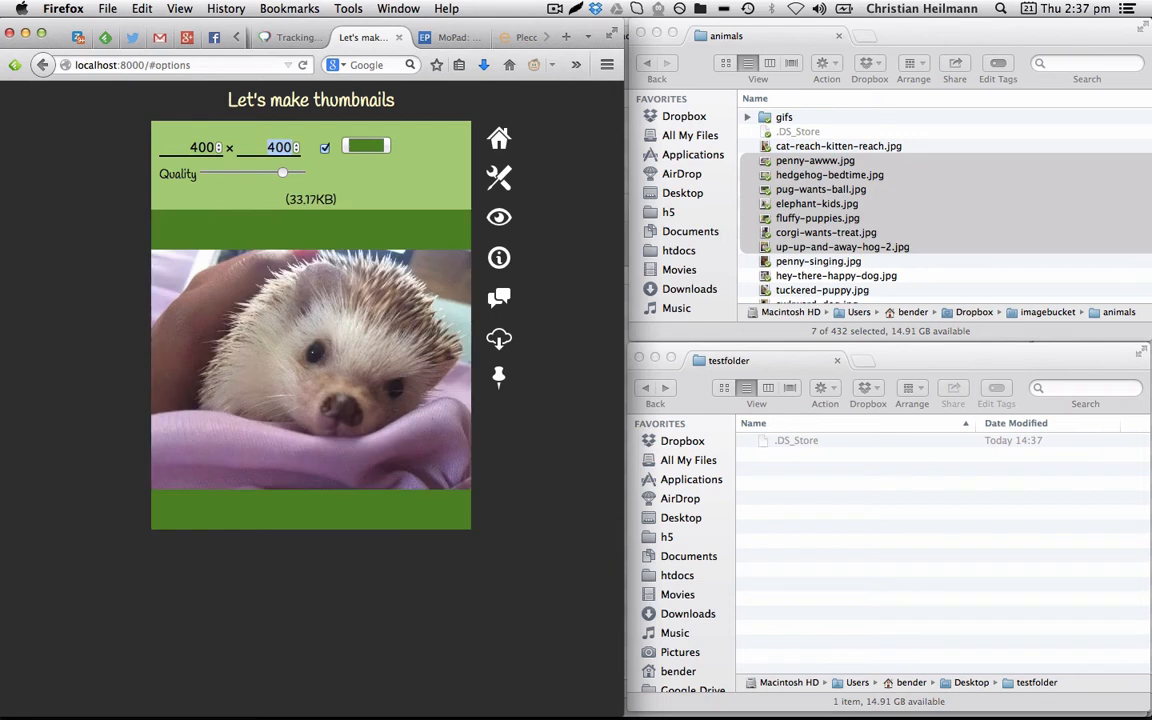
Step: Set the thumbnail size to 100 × 100
text(100)
key(shift+Tab)
text(100)
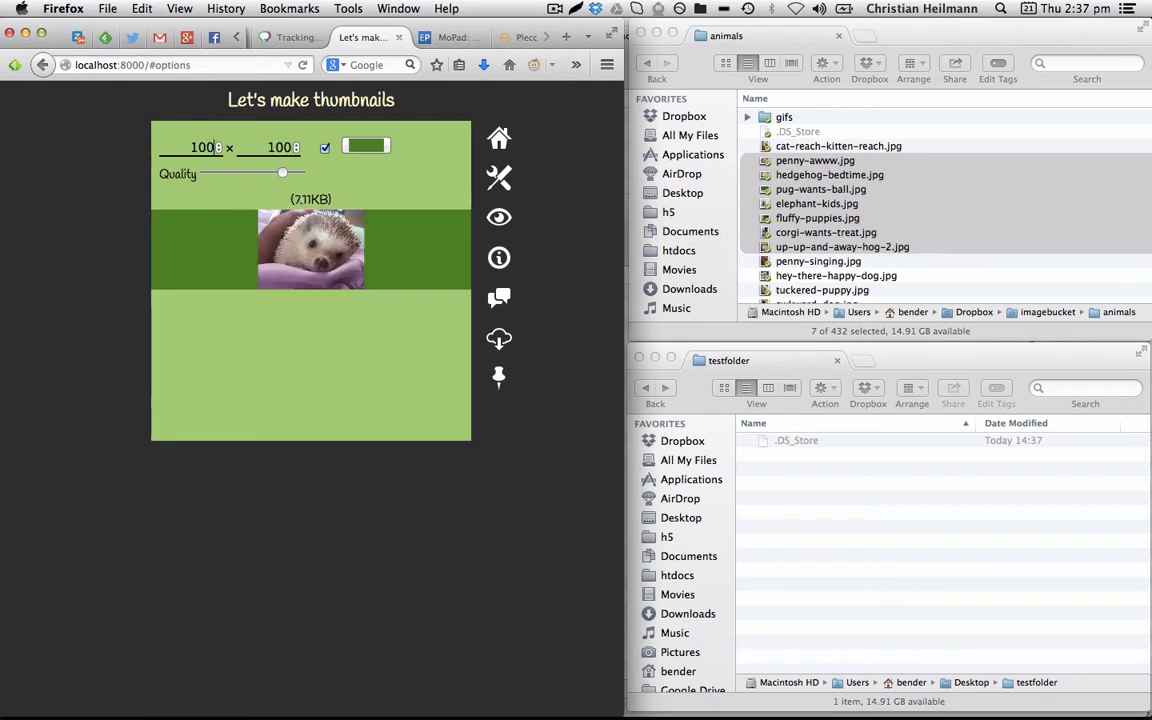
key(Tab)
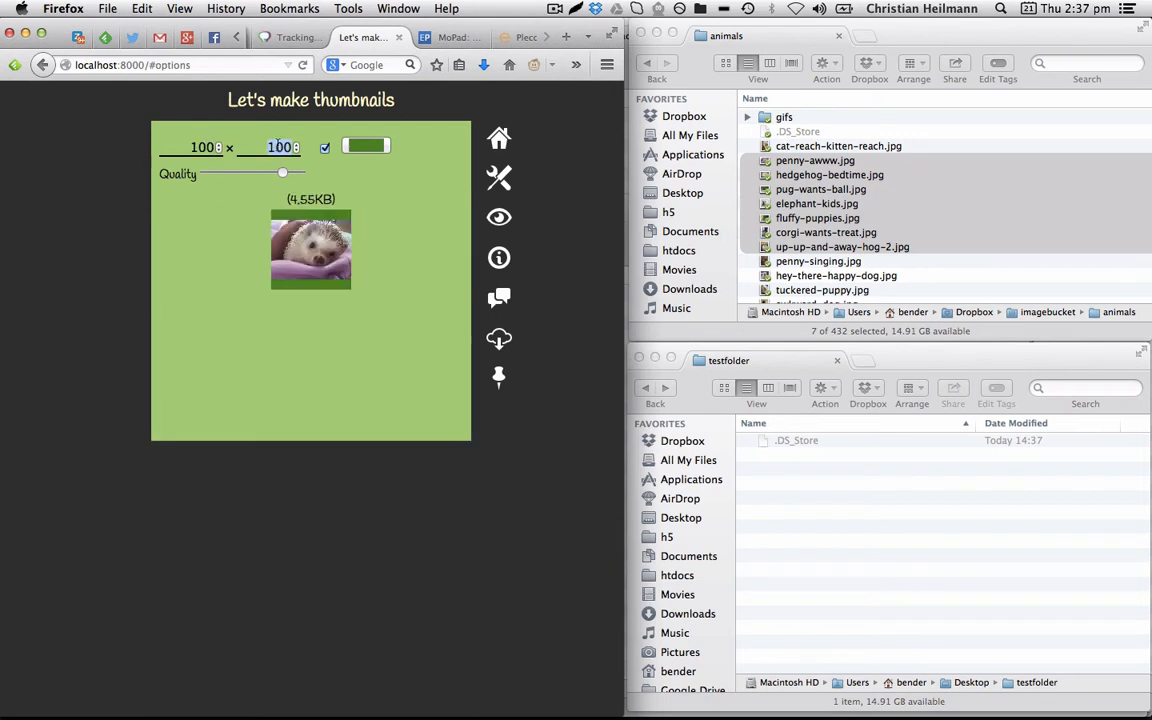
Step: Return to the image drop area, generate thumbnails from the seven selected animal images, and unpack the new thumbnails.zip
click(495, 145)
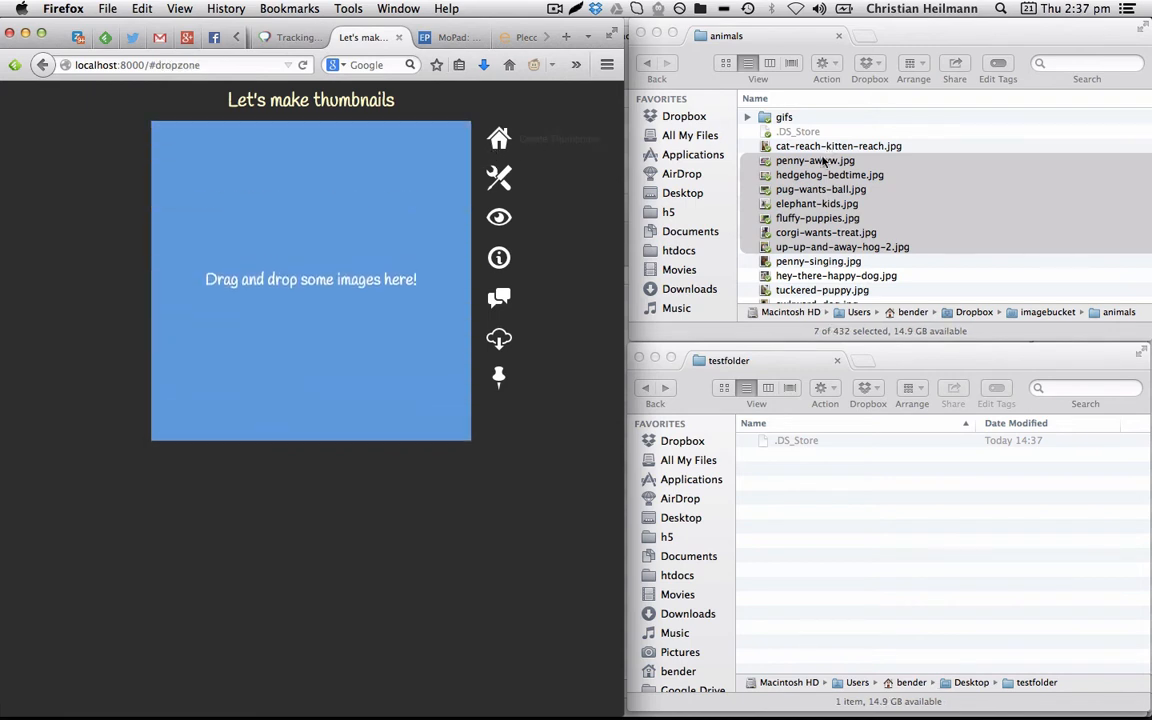
drag(800, 175, 270, 262)
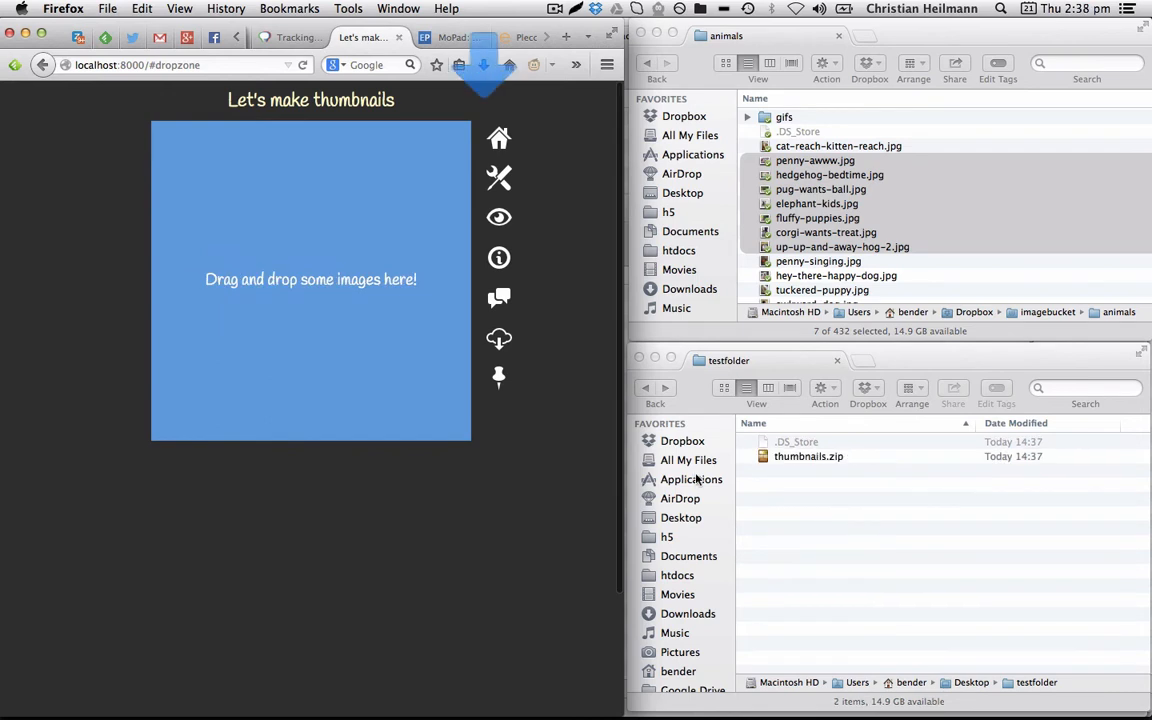
click(765, 458)
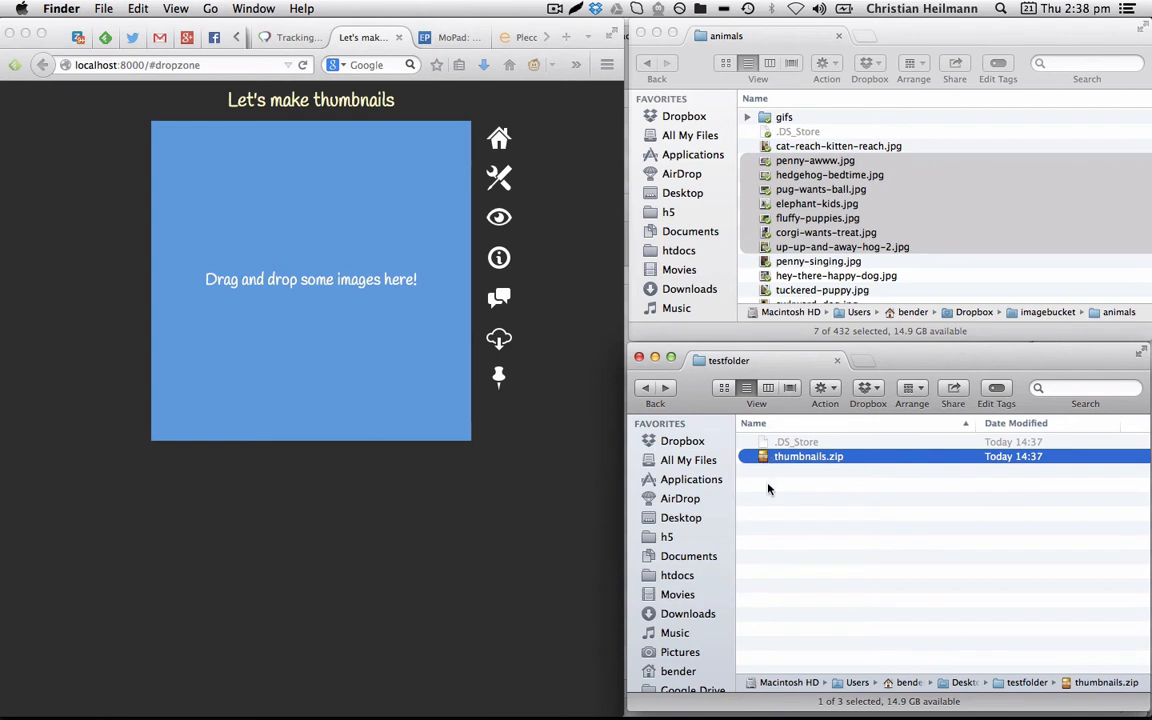
double_click(768, 458)
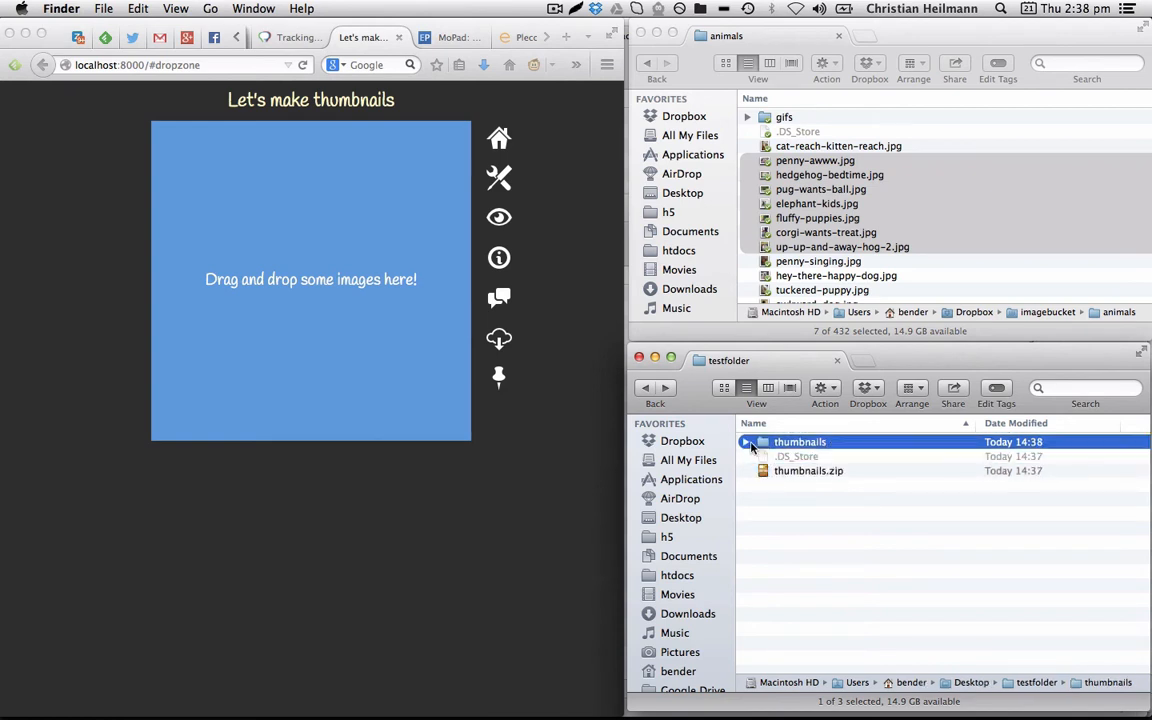
Step: Expand the new thumbnails folder and preview its padded thumbnails, from corgi-wants-treat_tn.jpg to pug-wants-ball_tn.jpg
click(745, 442)
click(793, 458)
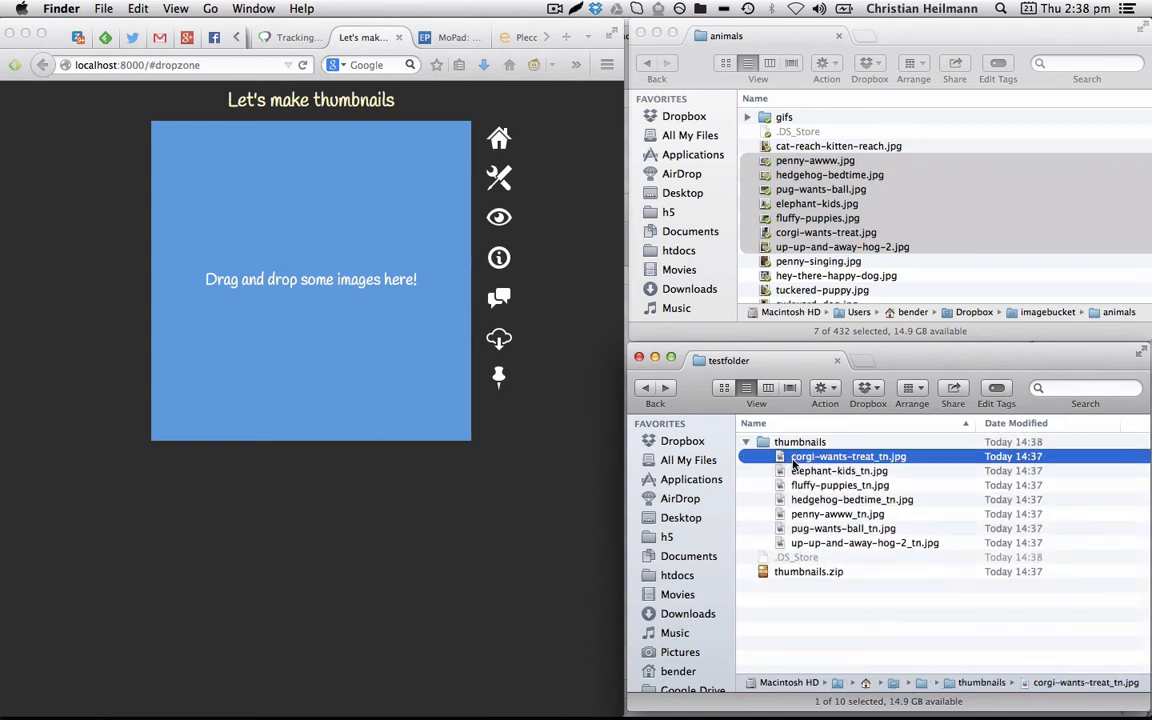
key(space)
key(Down)
key(Down)
key(Down)
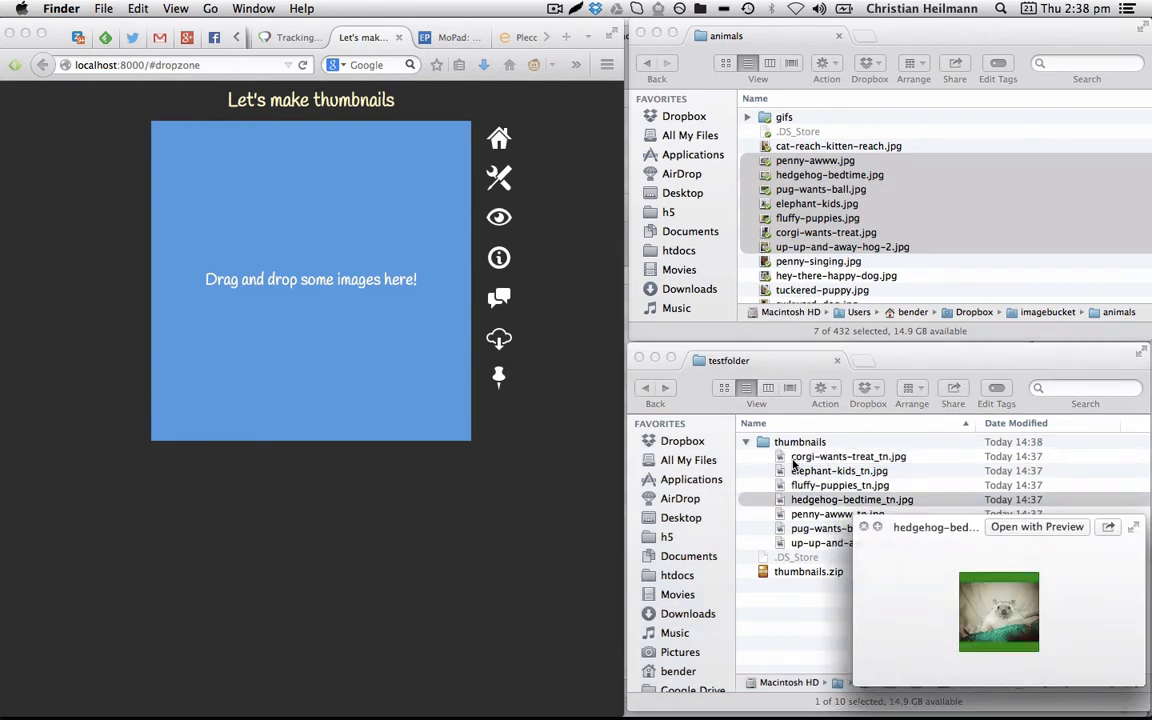
key(Down)
key(Down)
key(Up)
key(Up)
key(Up)
key(Up)
key(Up)
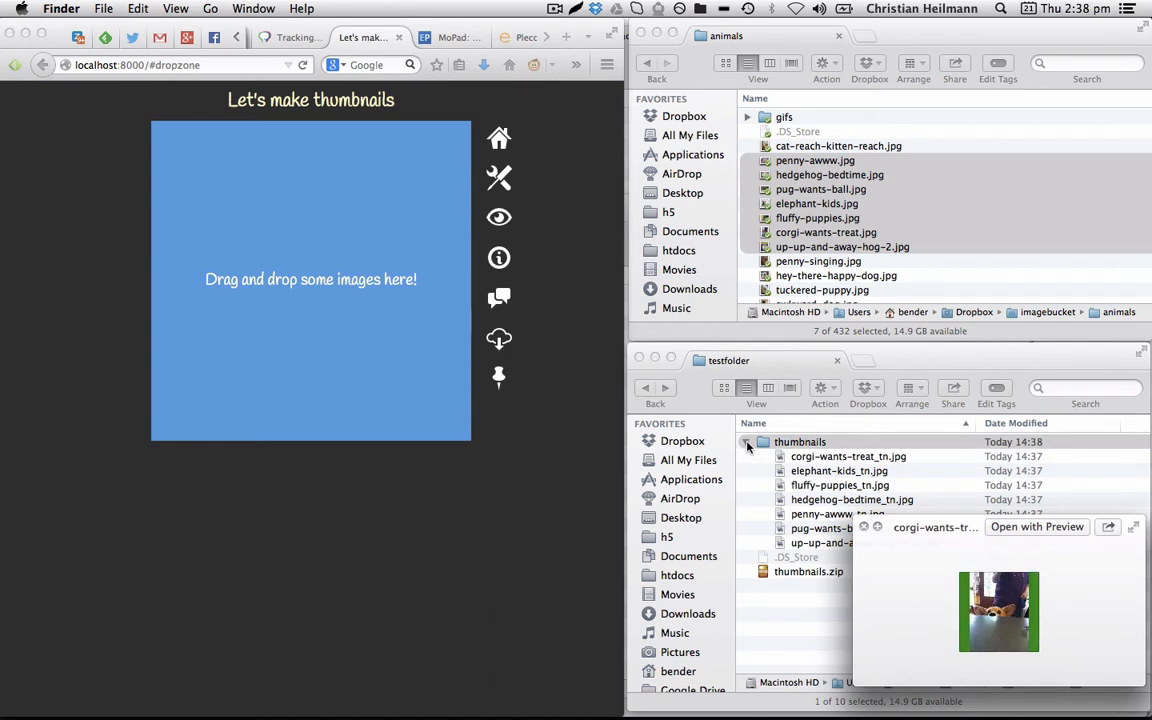
Step: Collapse the thumbnails folder, close its preview, and delete everything in testfolder
click(746, 443)
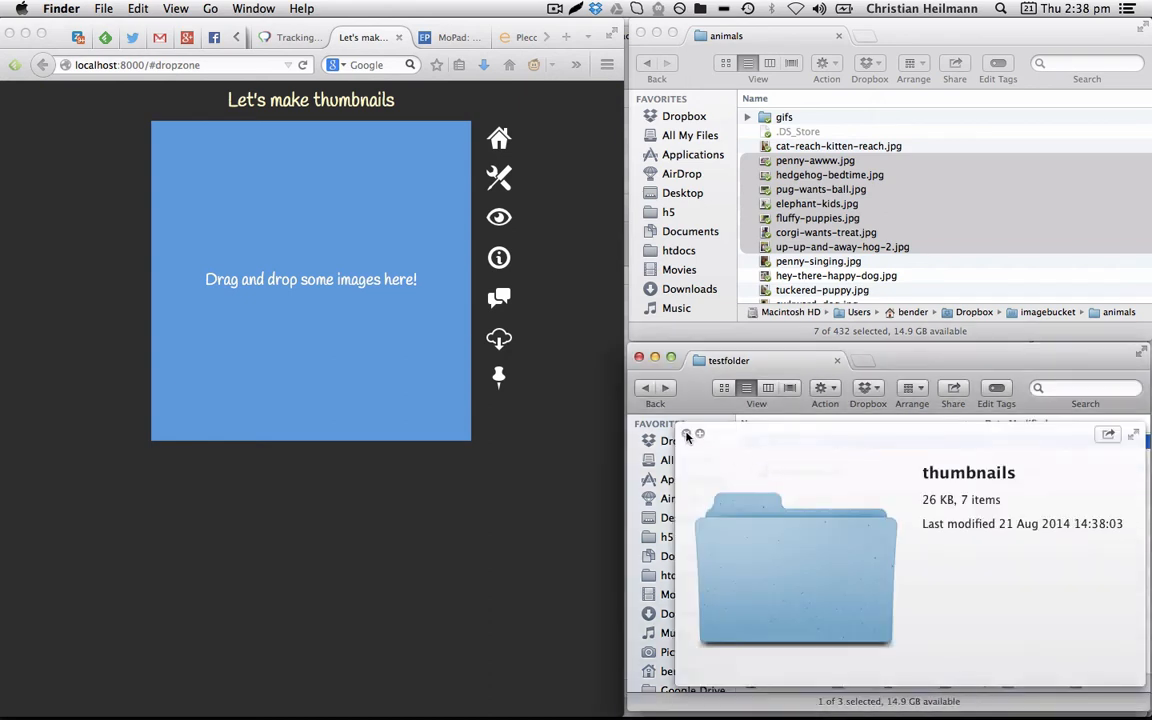
key(space)
shift+click(760, 475)
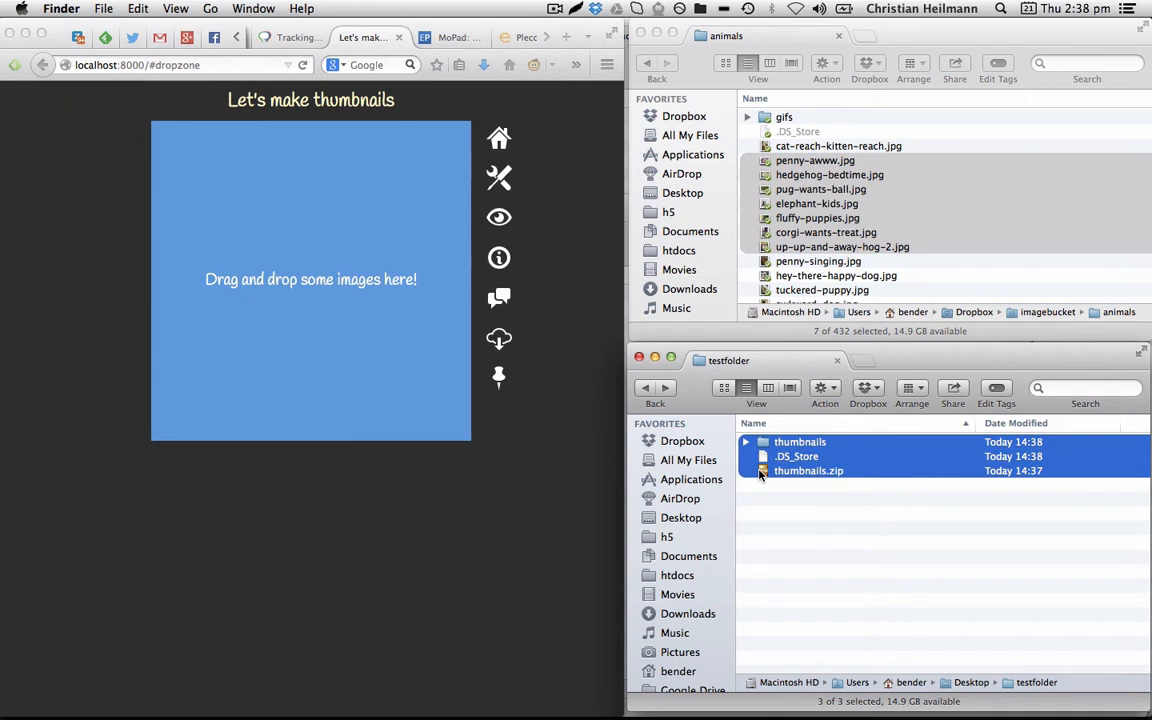
key(super+BackSpace)
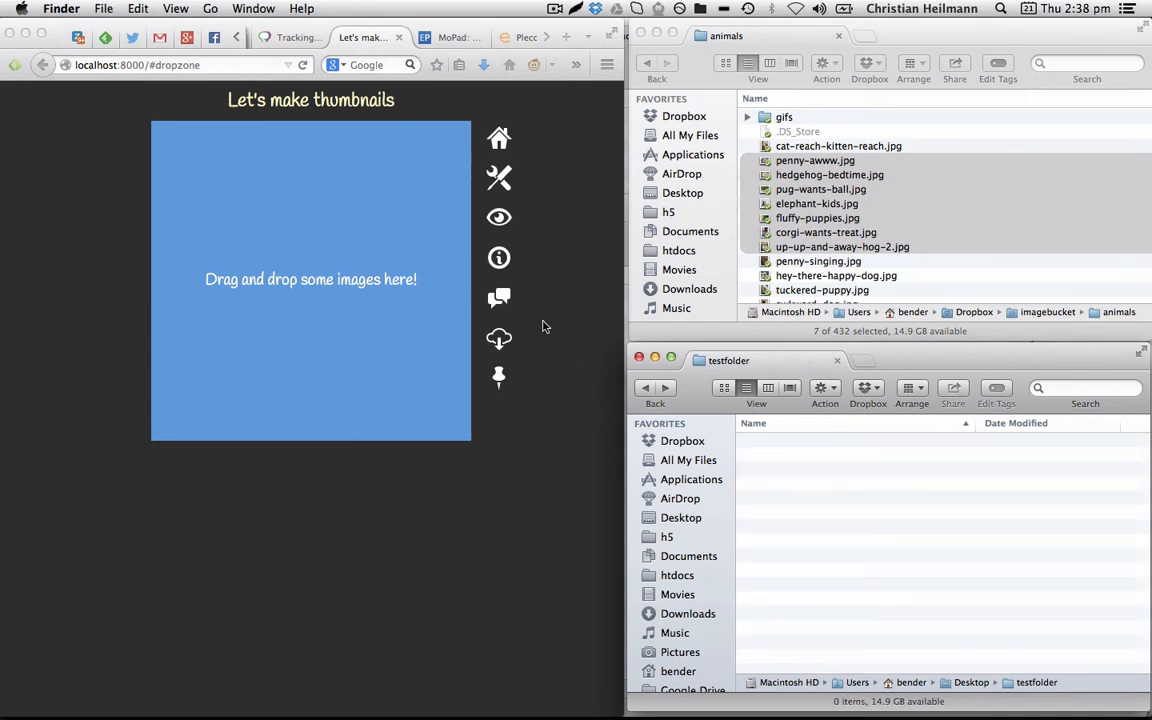
Step: Show the thumbnails section and generate thumbnails from penny-singing.jpg, hey-there-happy-dog.jpg and tuckered-puppy.jpg
click(530, 228)
click(498, 220)
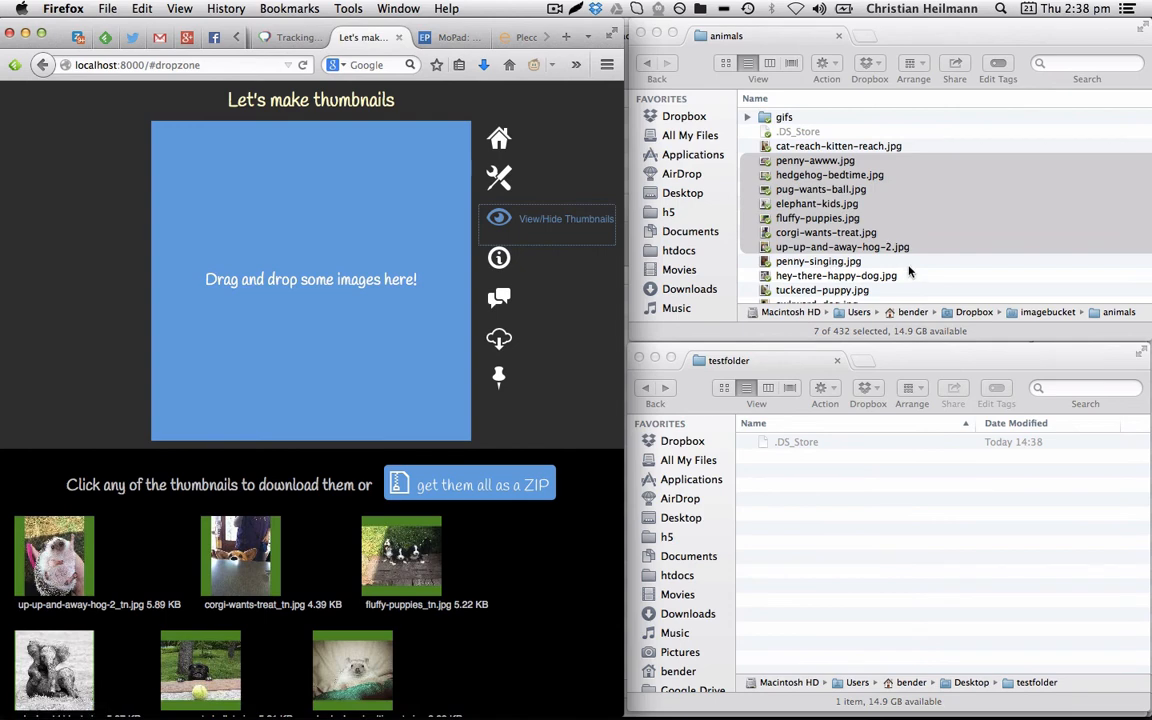
click(816, 247)
click(860, 262)
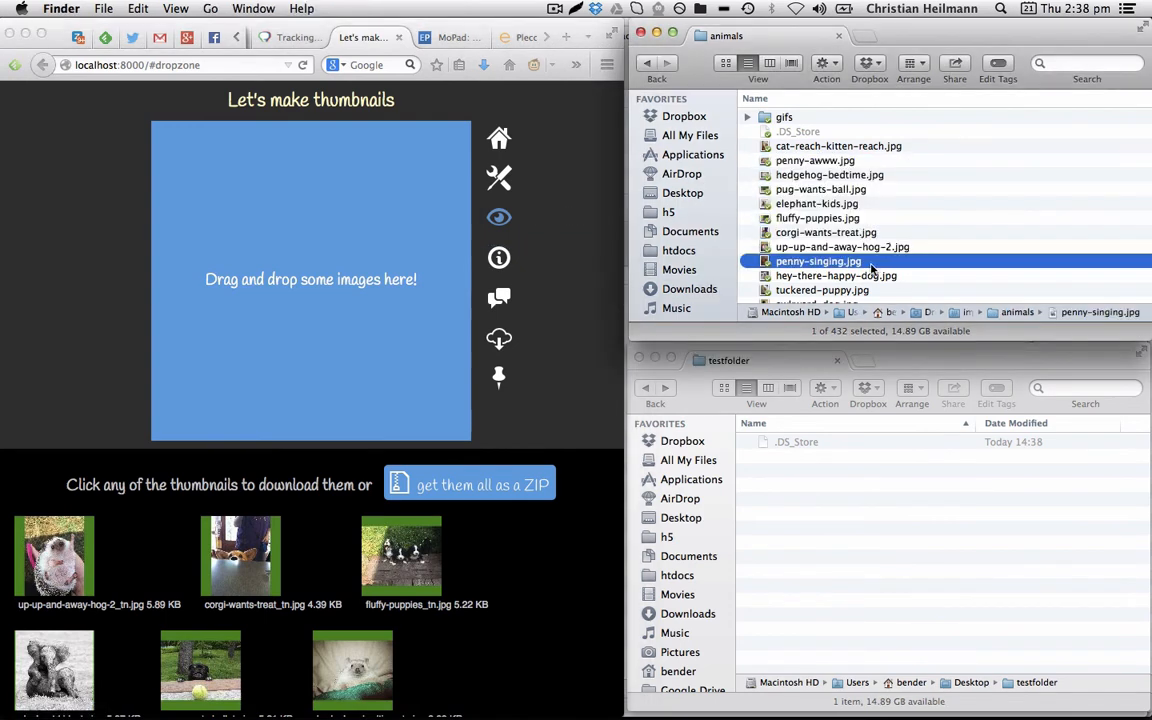
shift+click(918, 290)
drag(915, 265, 368, 216)
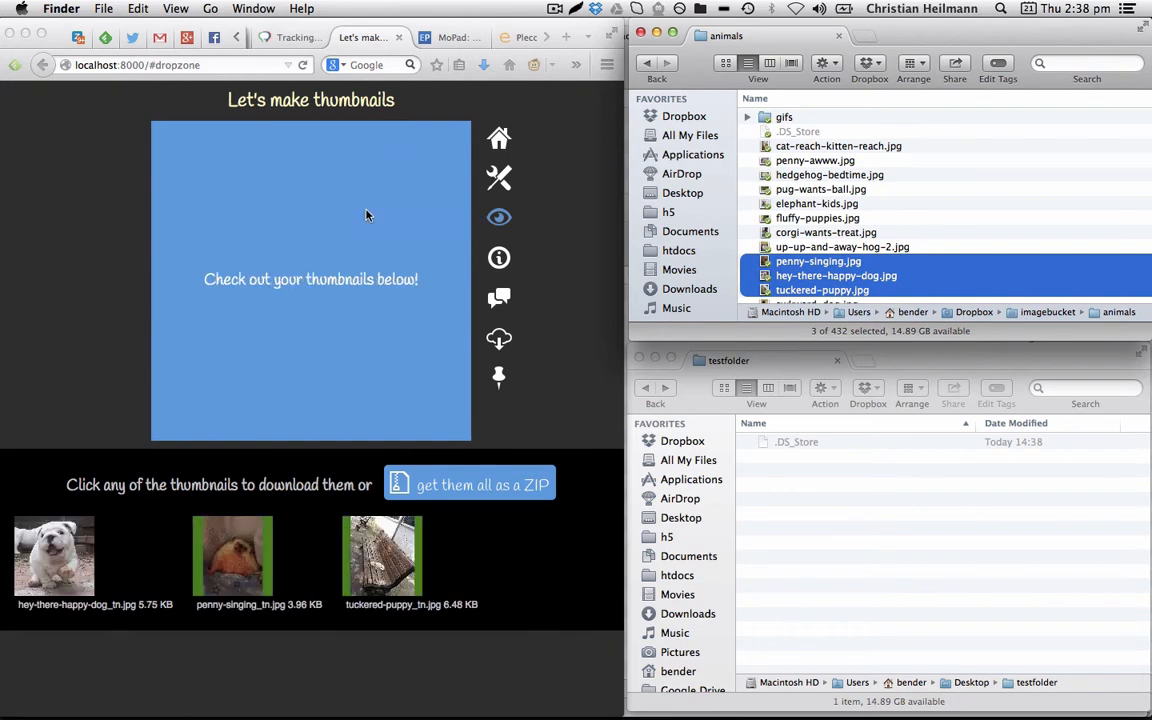
Step: Open the single download of hey-there-happy-dog_tn.jpg, cancel it, and download all generated thumbnails as a ZIP
click(59, 545)
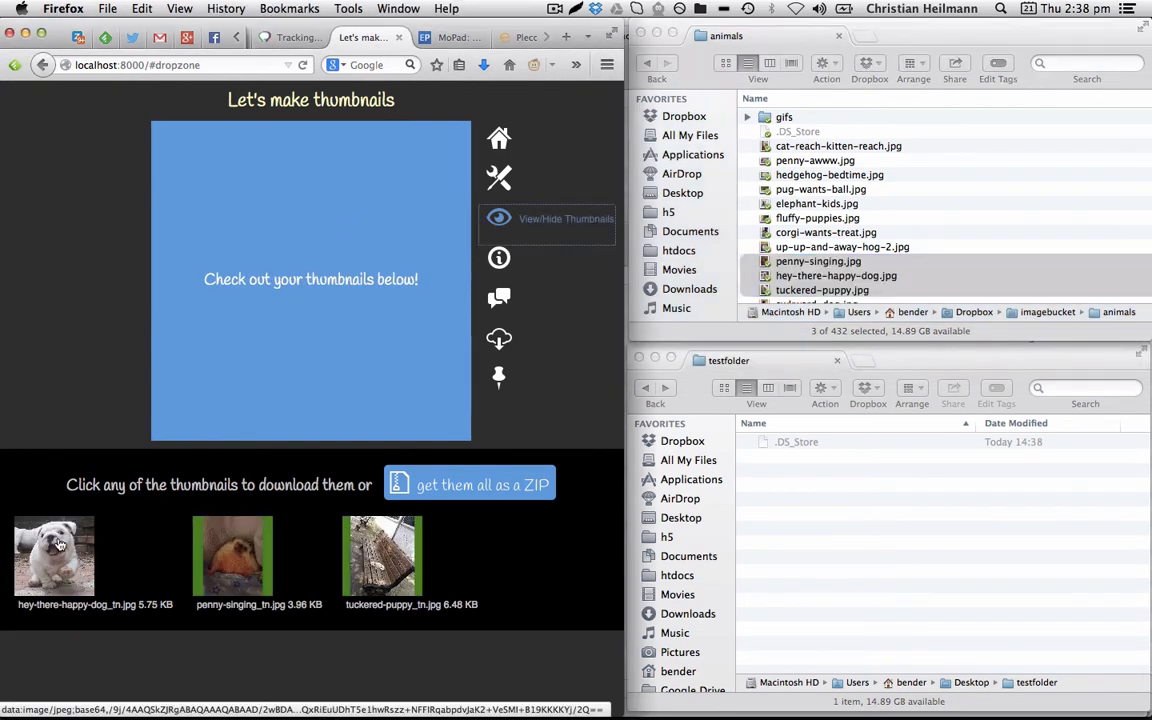
click(59, 545)
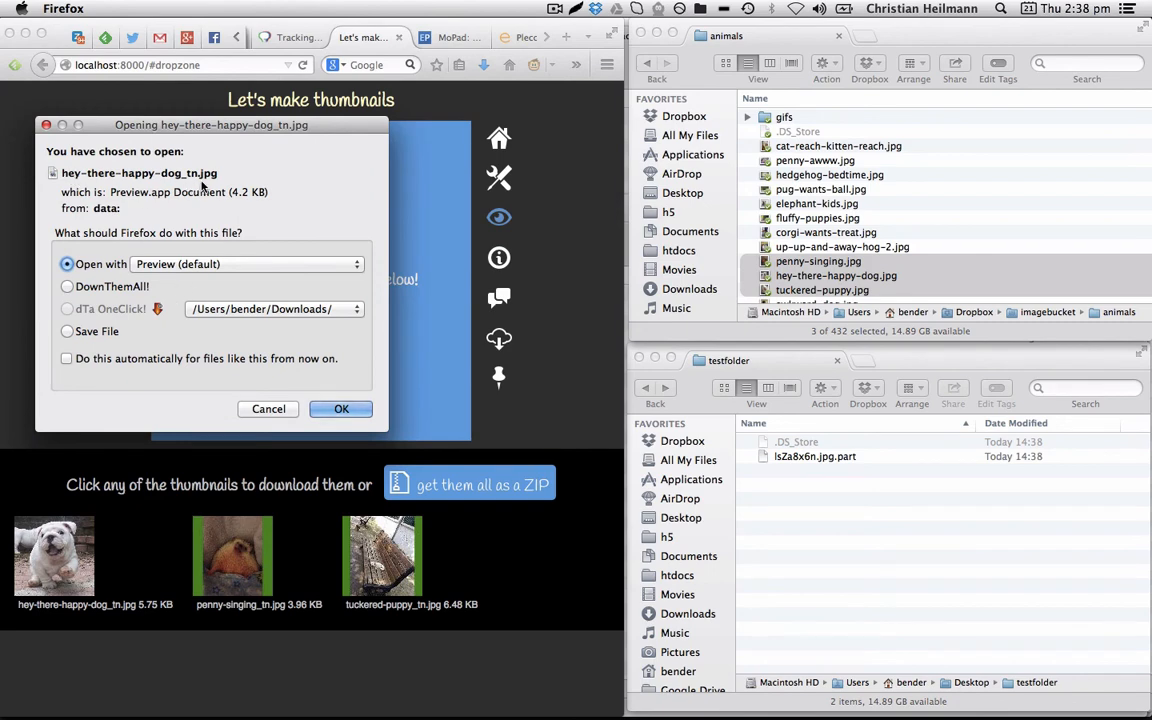
click(267, 408)
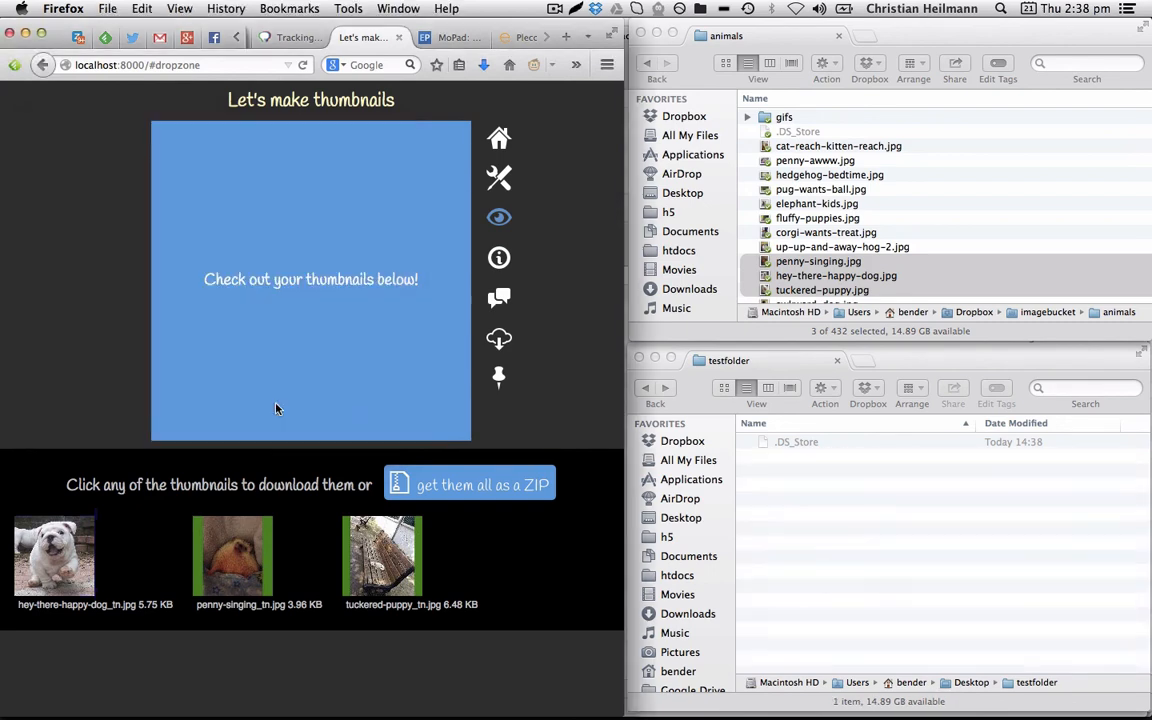
click(480, 488)
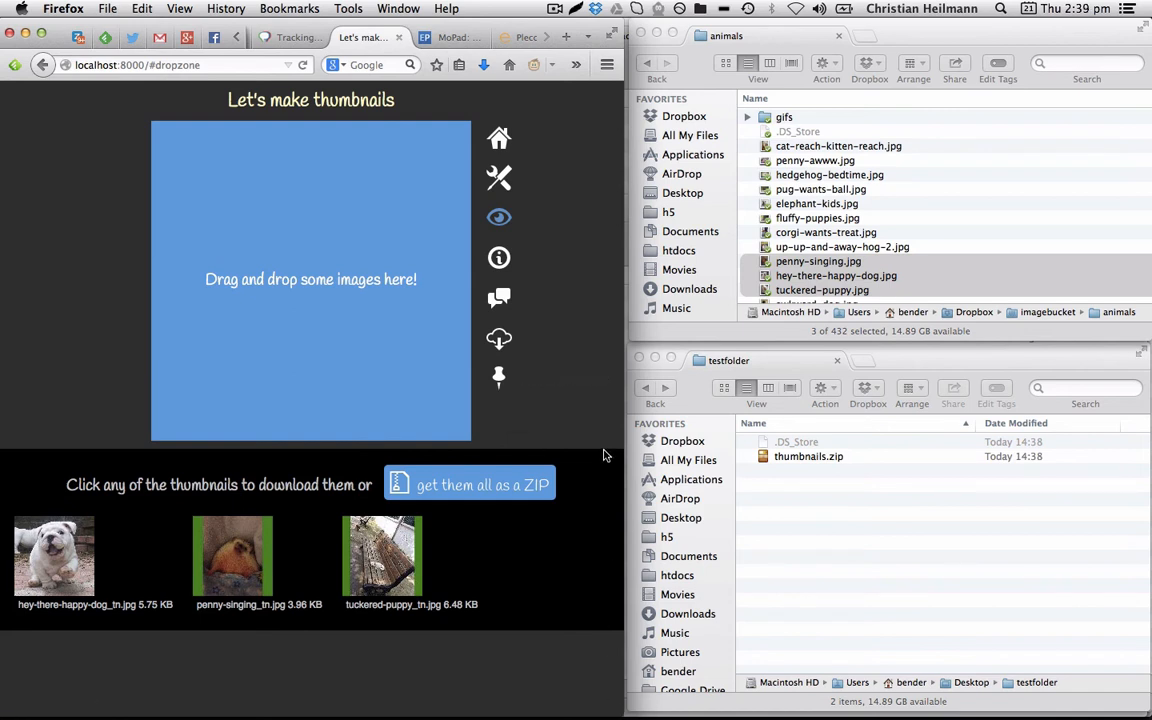
Step: Open the drop area in its own small window and bring up a second Finder window showing the animals folder
click(500, 379)
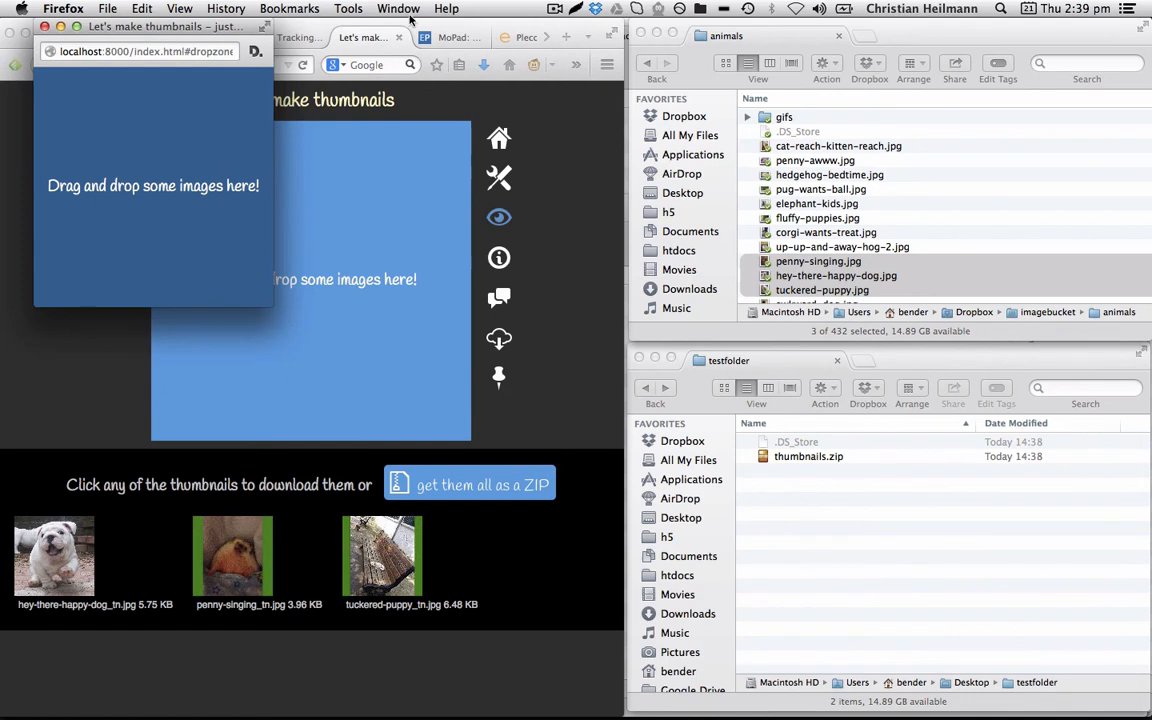
click(900, 45)
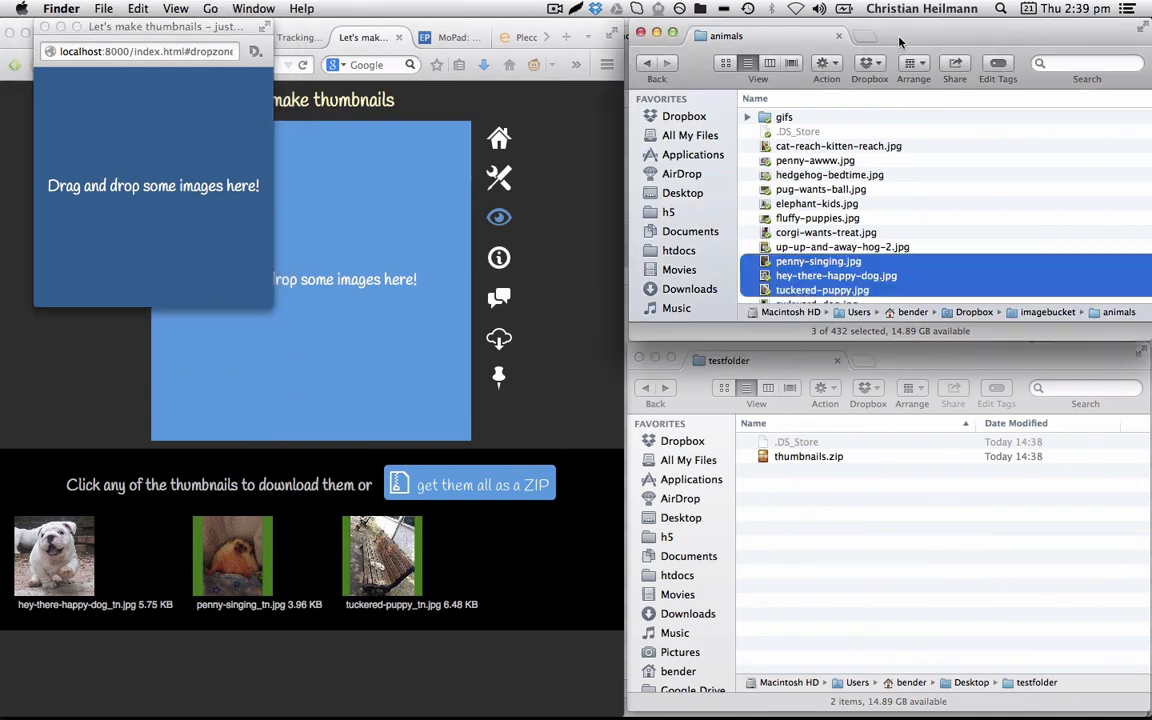
click(266, 10)
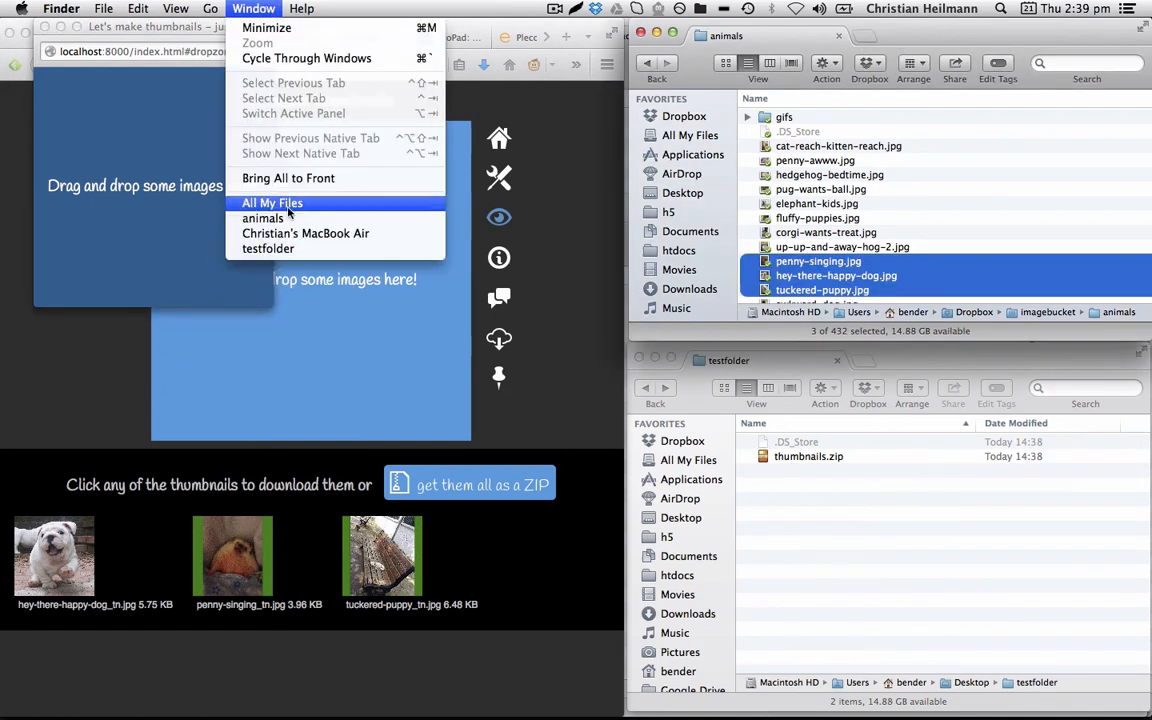
click(262, 233)
double_click(162, 310)
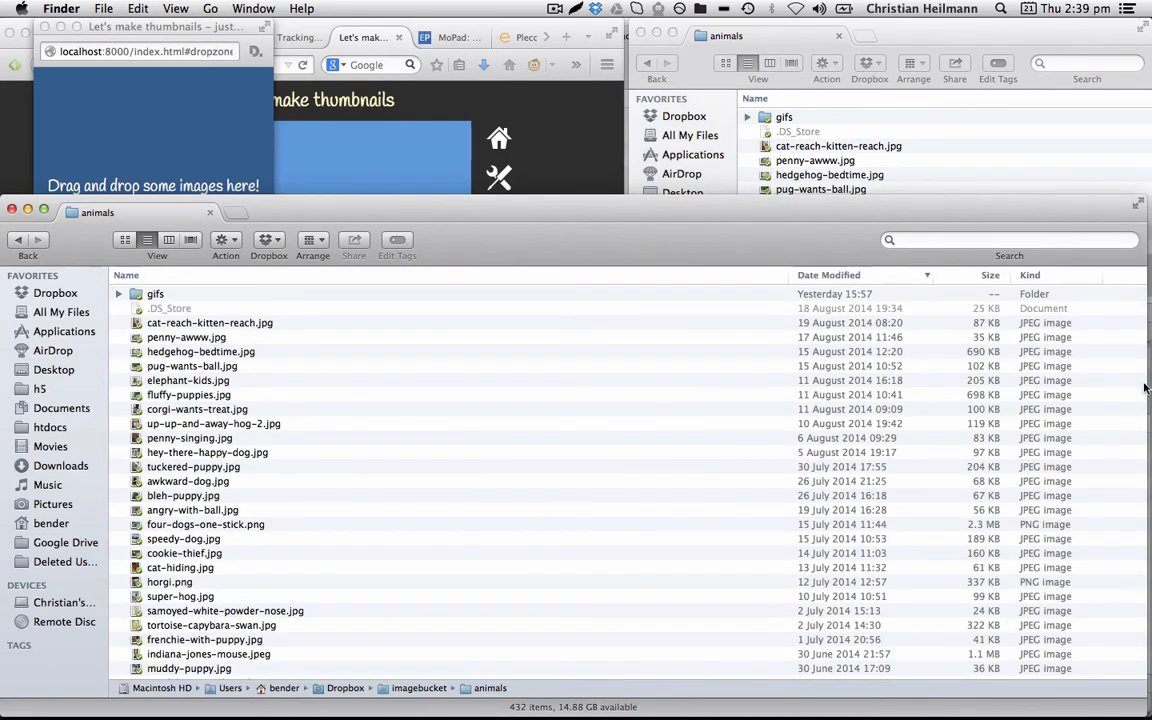
Step: Narrow the second animals window and generate thumbnails in the small drop window from the six images elephant-kids.jpg to hey-there-happy-dog.jpg
drag(1146, 383, 567, 386)
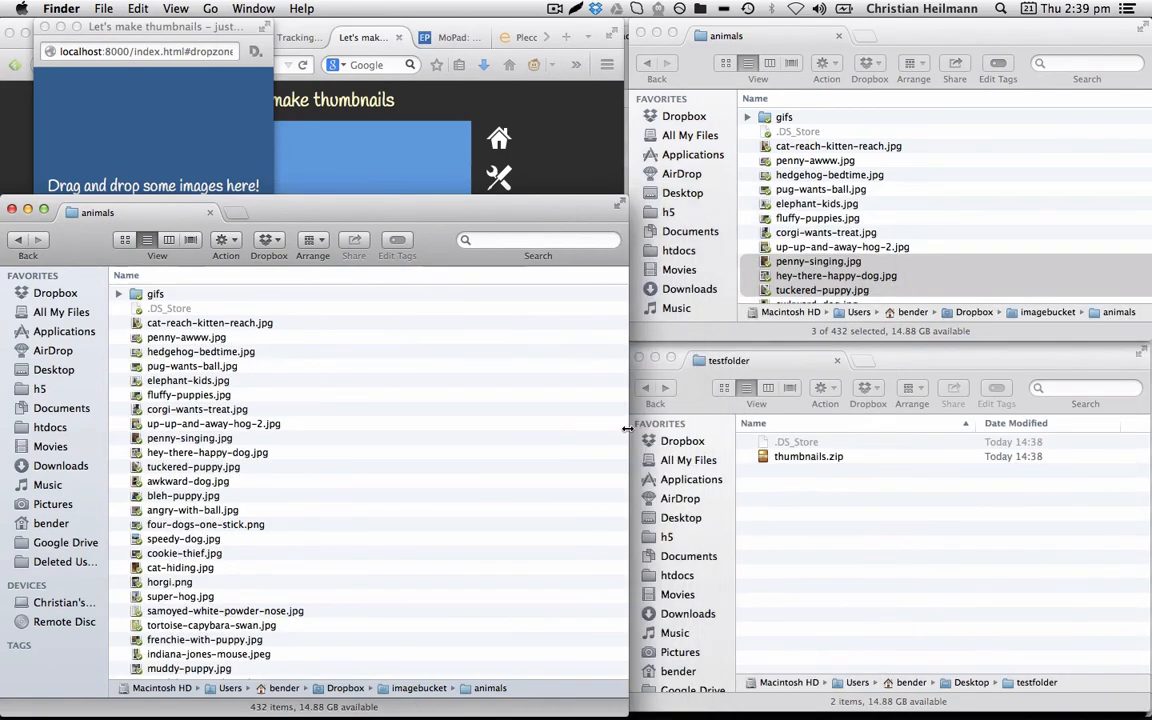
drag(450, 381, 450, 452)
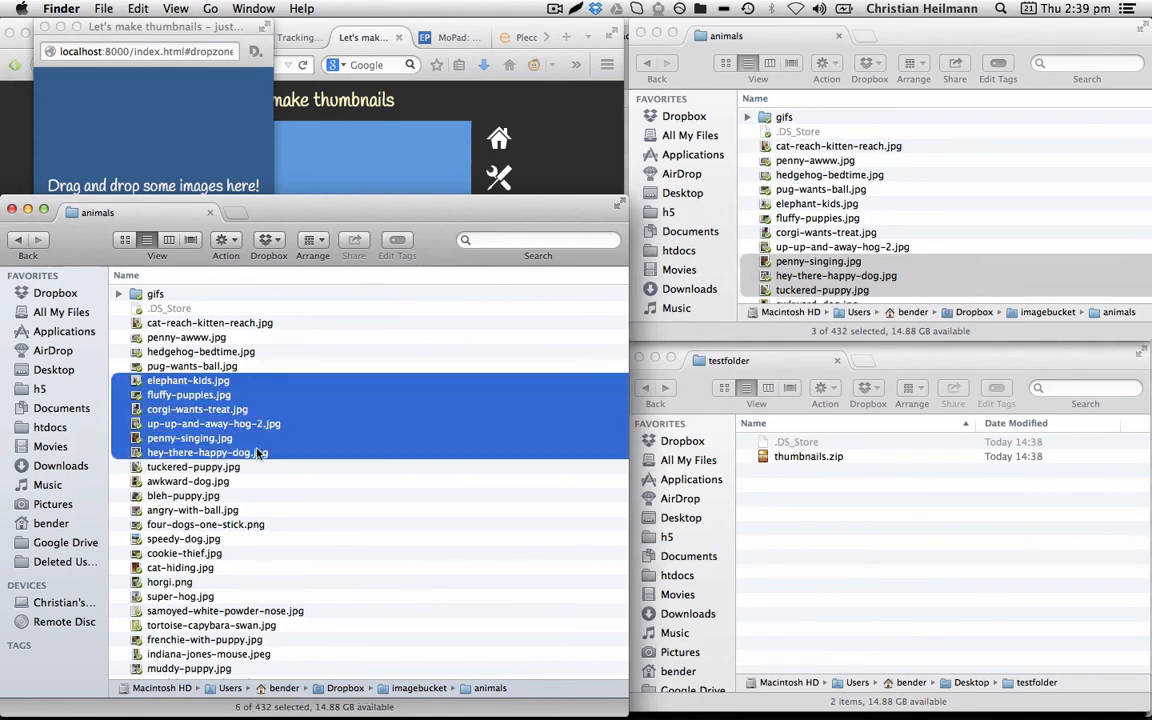
drag(199, 416, 139, 132)
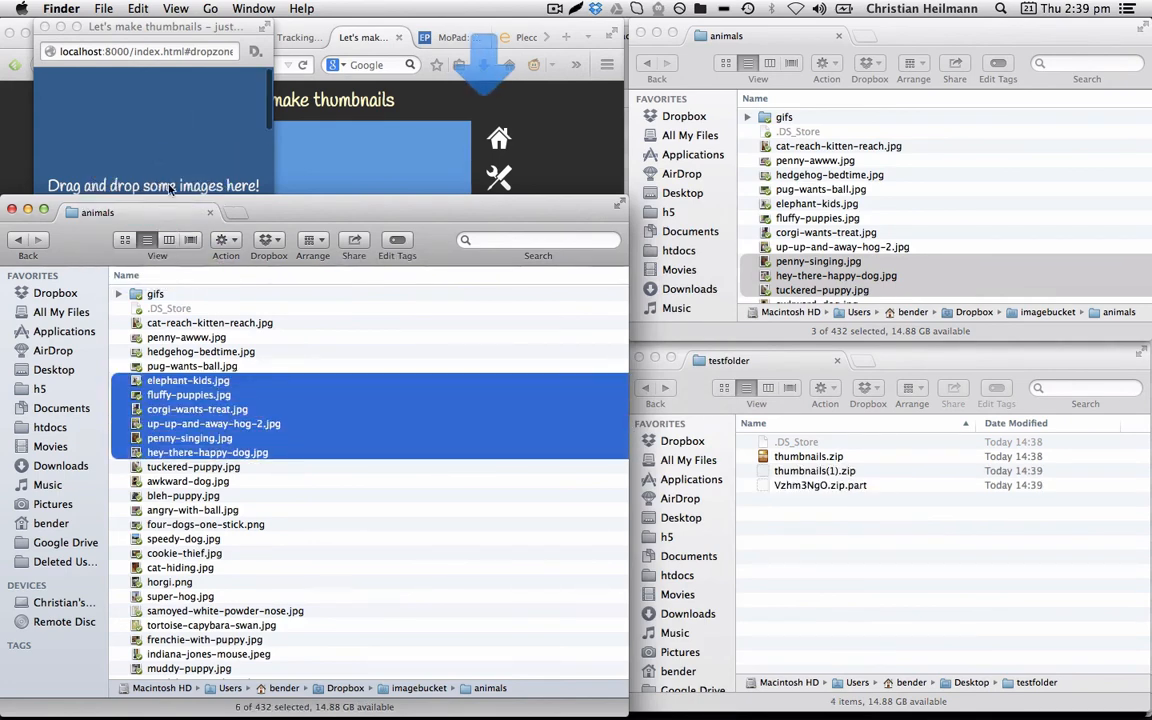
Step: Try to generate thumbnails from four-dogs-one-stick.png, speedy-dog.jpg and cookie-thief.jpg in the small window, and close it and the second animals window
click(308, 499)
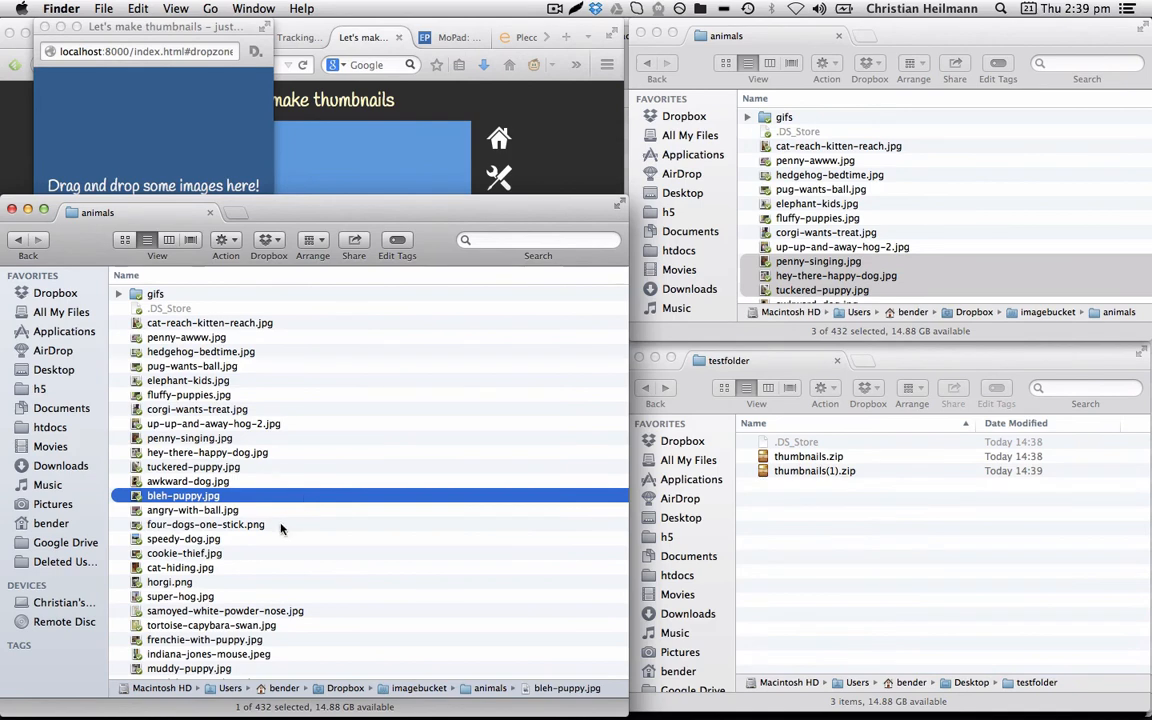
drag(280, 525, 179, 135)
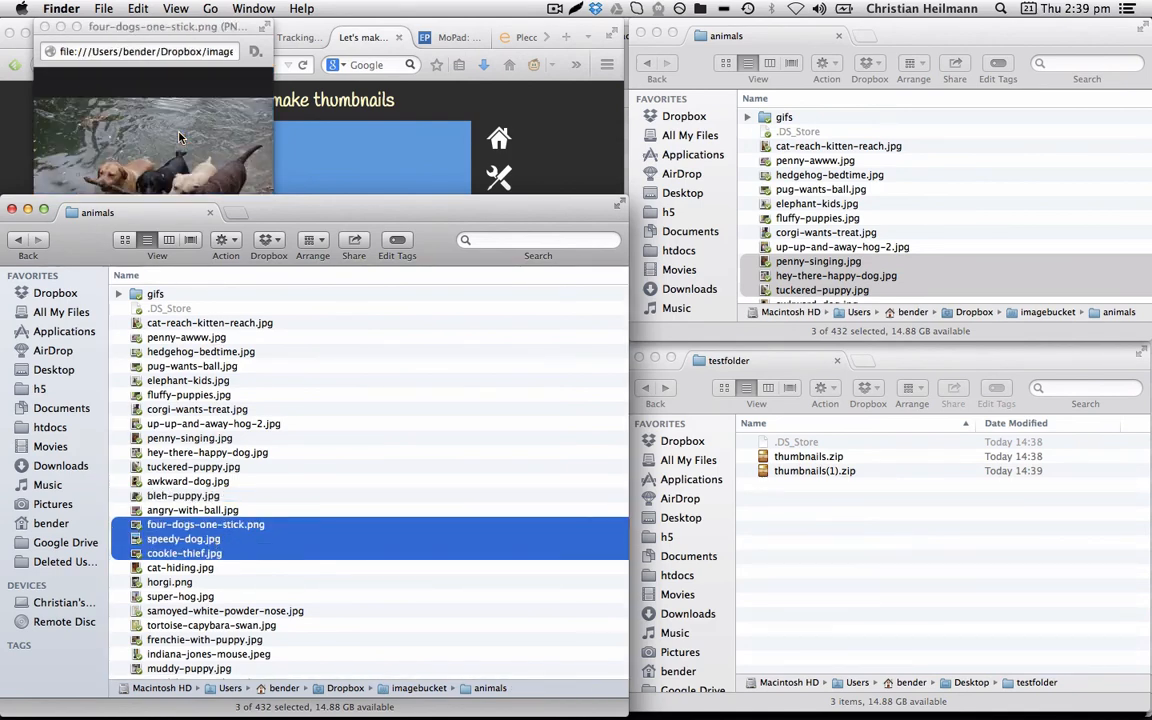
click(43, 27)
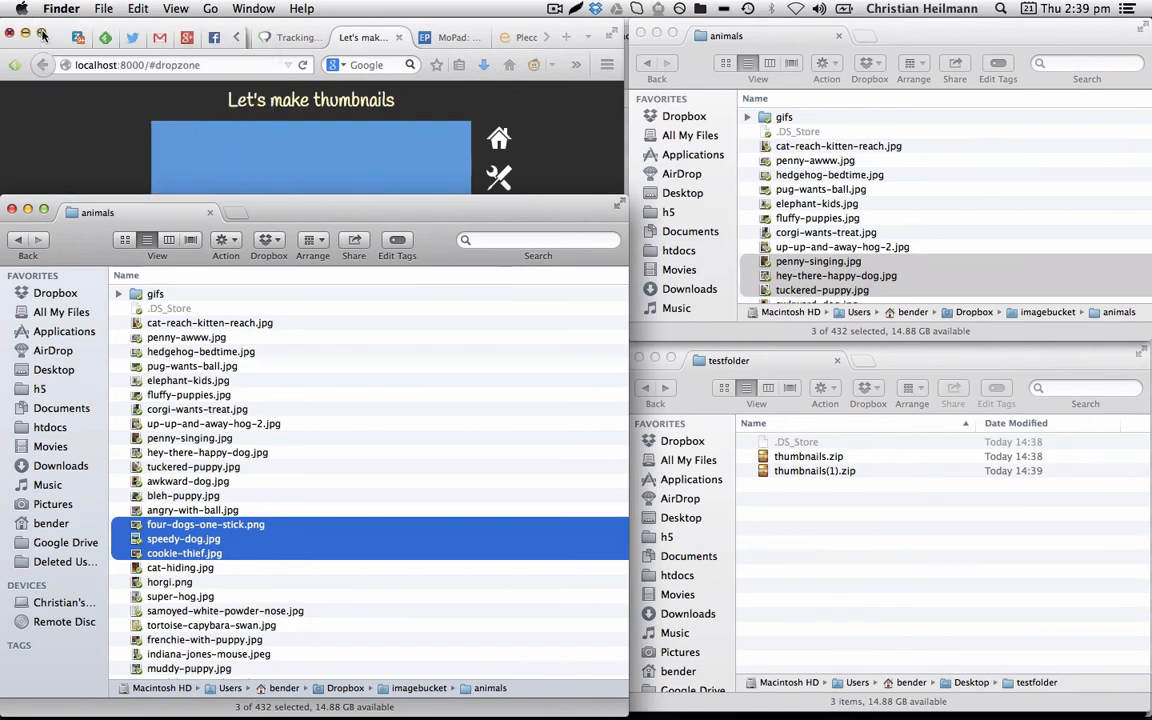
click(11, 209)
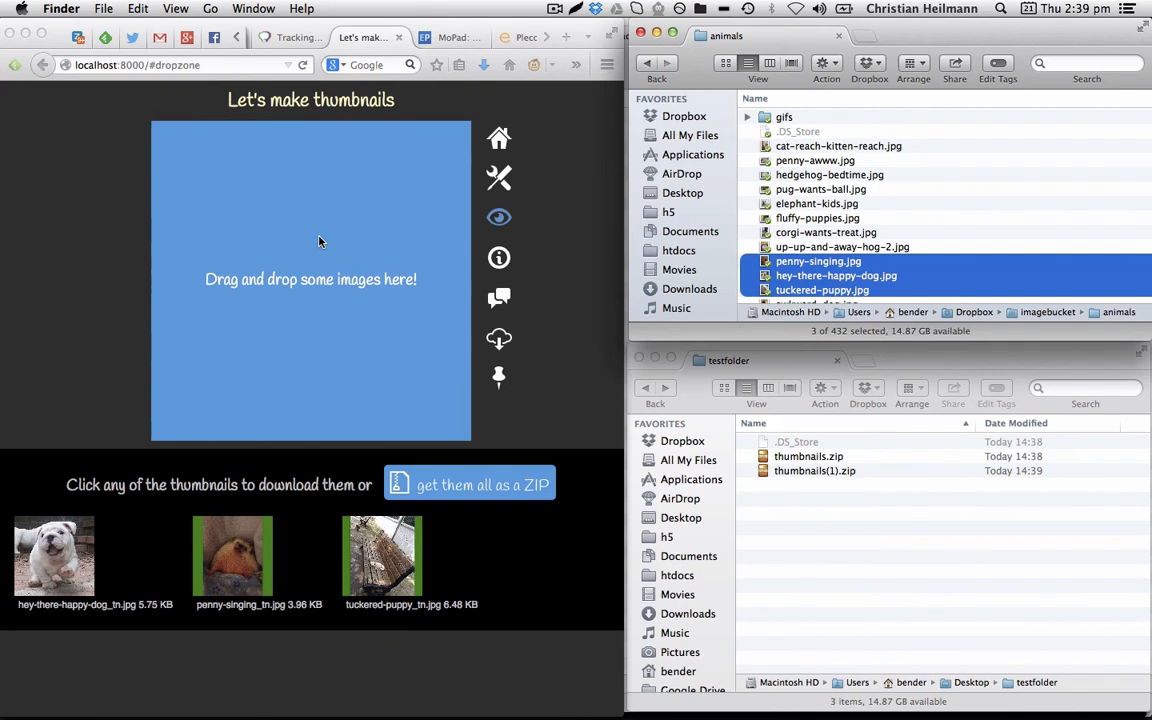
Step: Reload the thumbnail generator page and open its thumbnail options
click(232, 66)
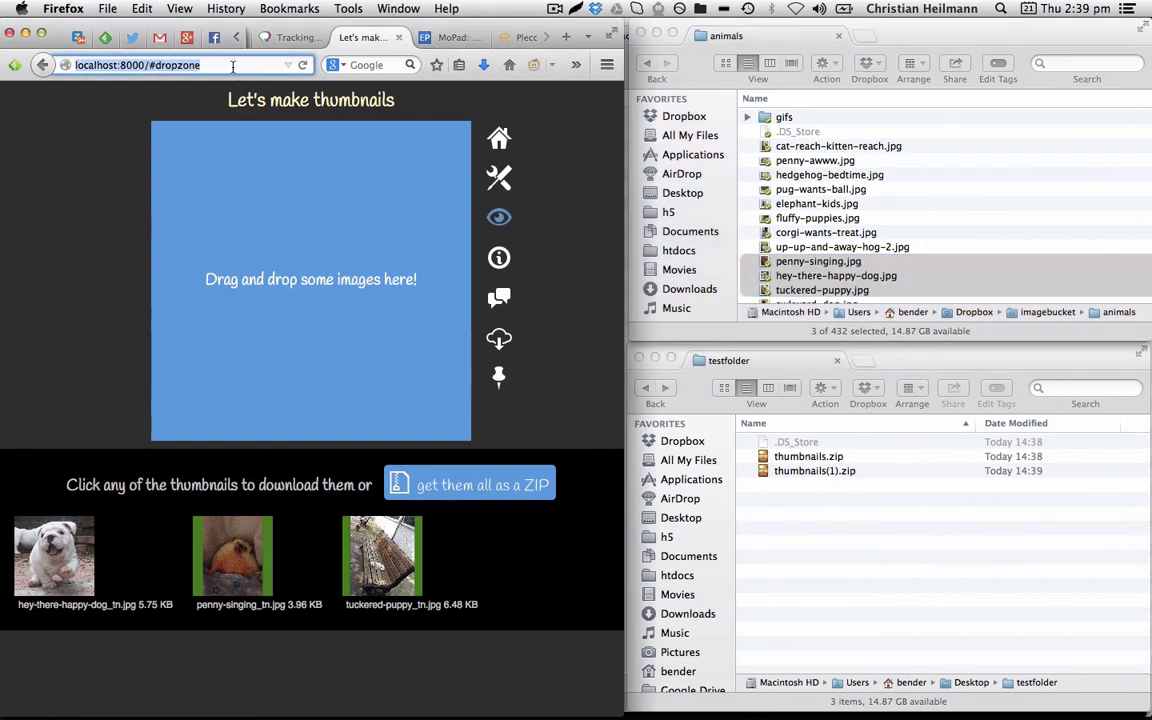
key(Return)
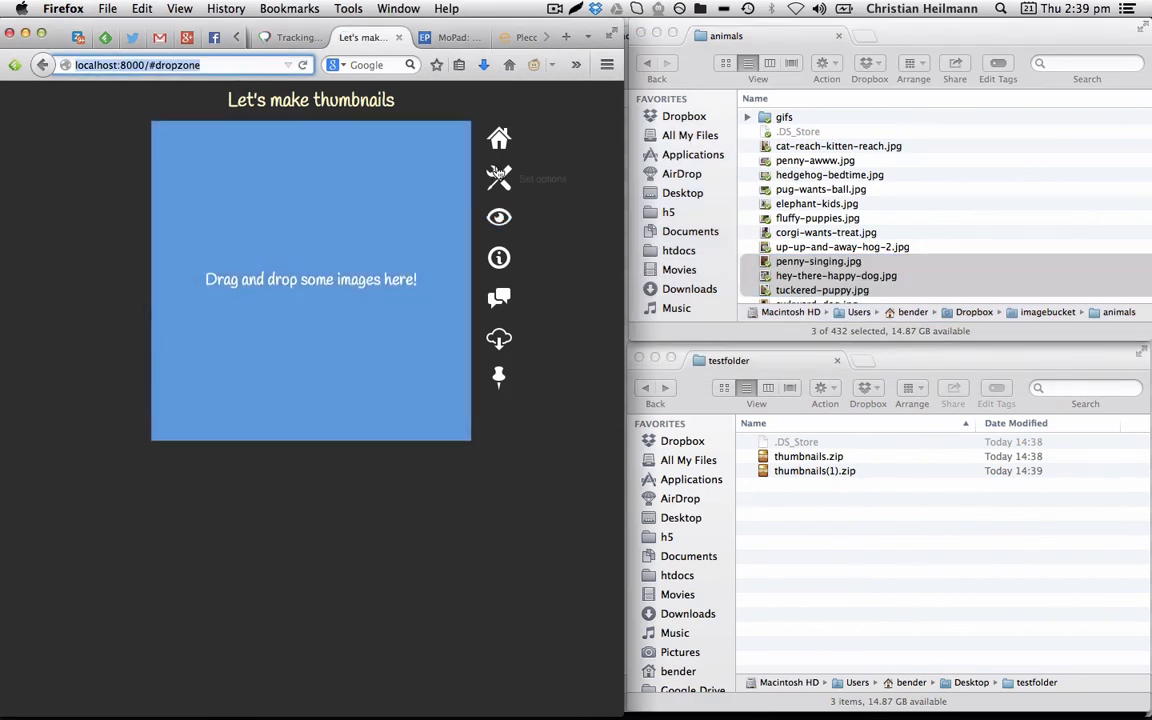
click(498, 175)
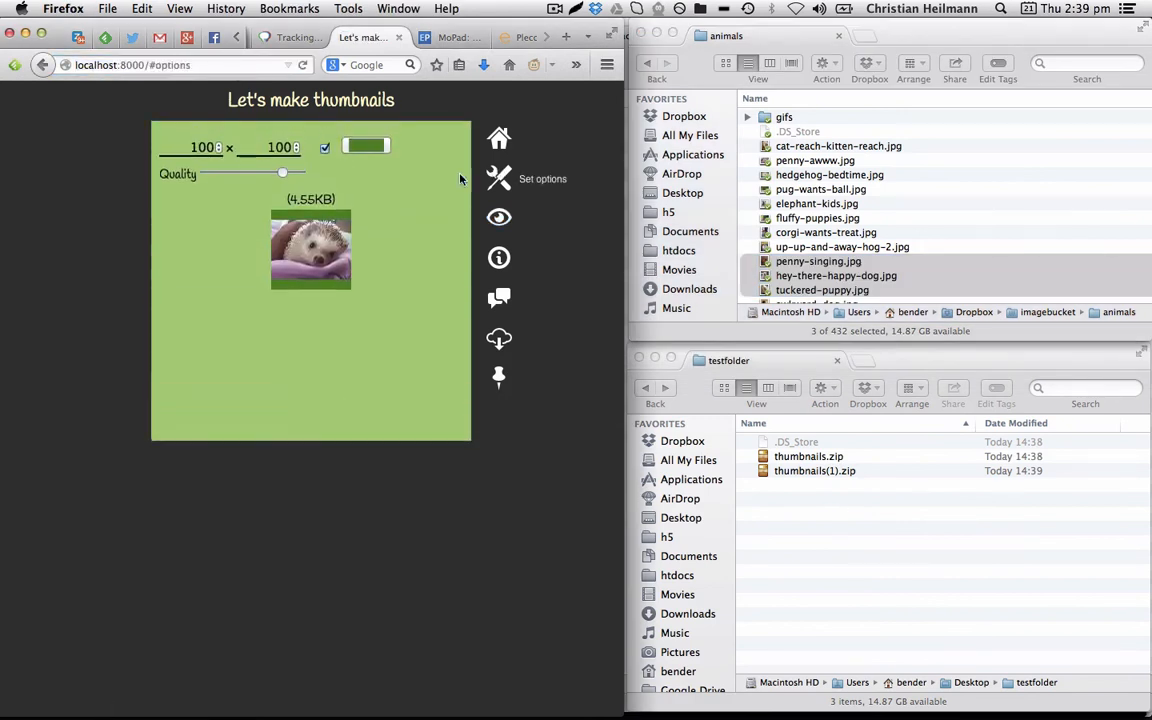